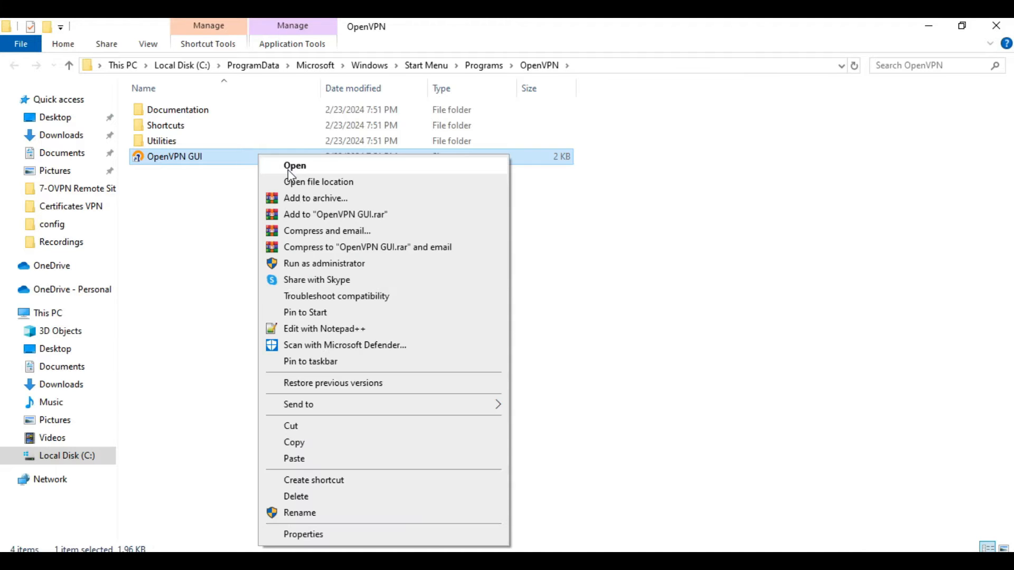
Step: Open the OpenVPN GUI shortcut's Properties, which show the target openvpn-gui.exe in Program Files\OpenVPN\bin
click(321, 534)
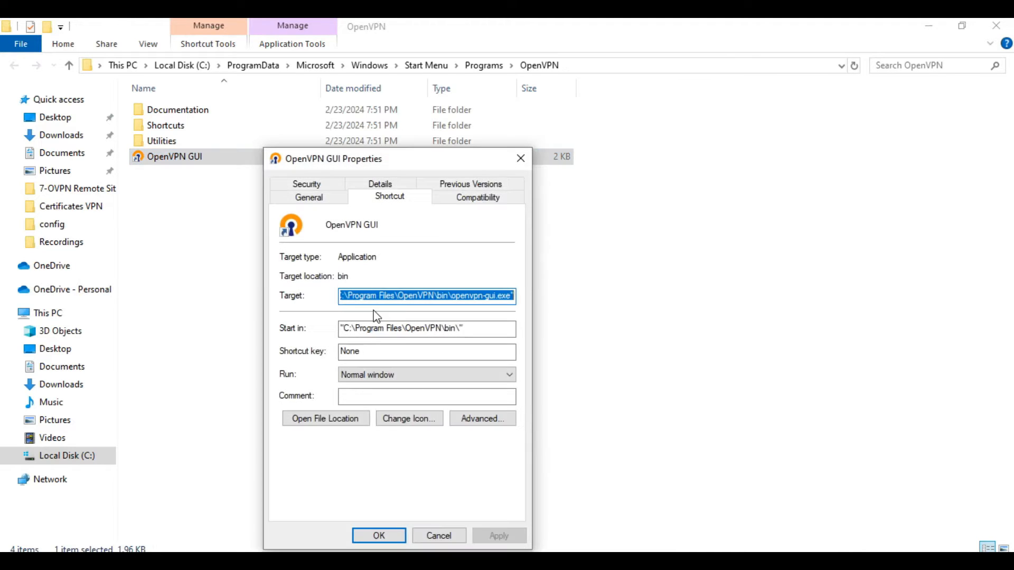
Step: Go from the shortcut's file location up to the OpenVPN folder and into its config folder
click(328, 421)
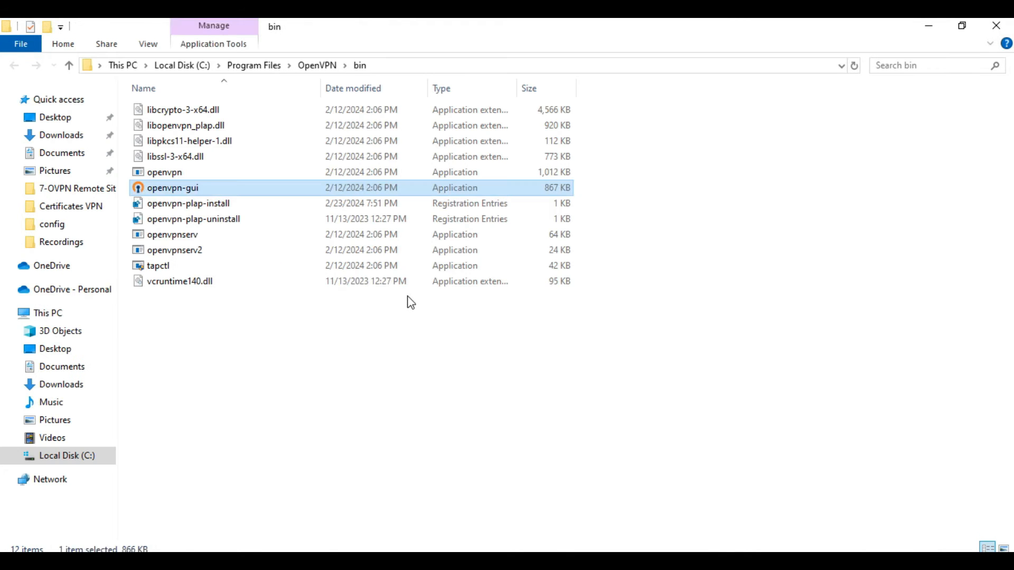
click(324, 66)
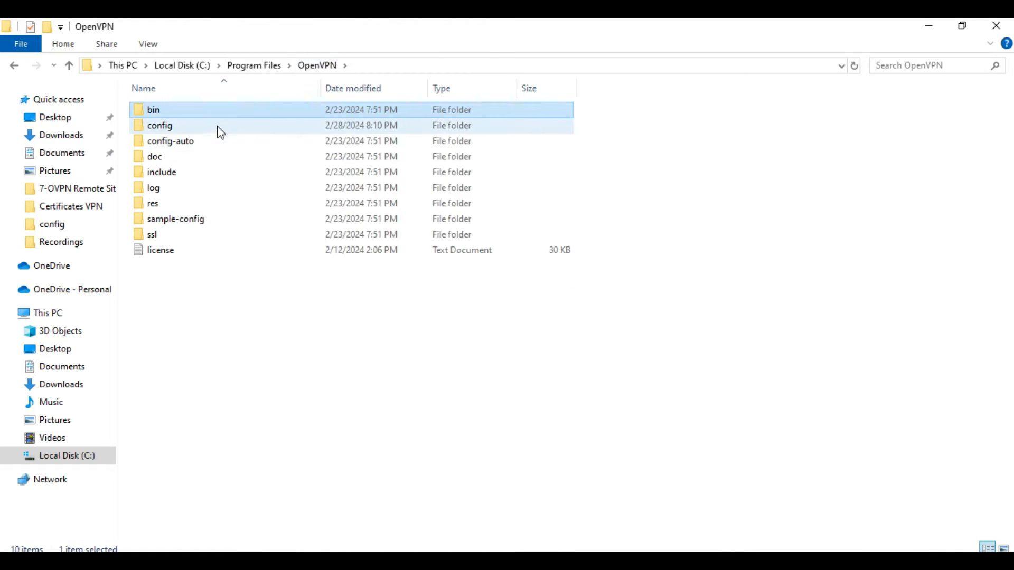
click(218, 127)
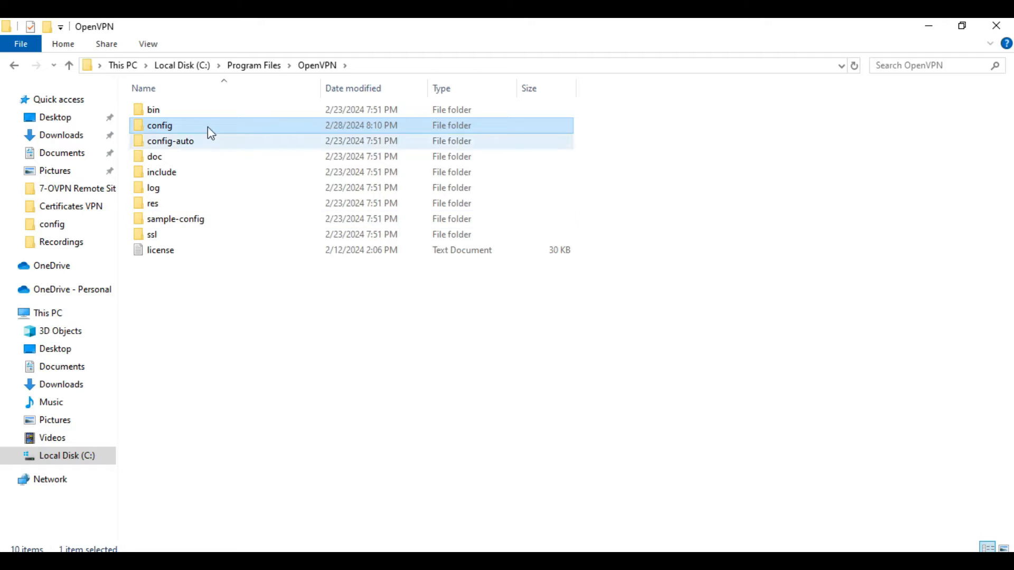
double_click(184, 130)
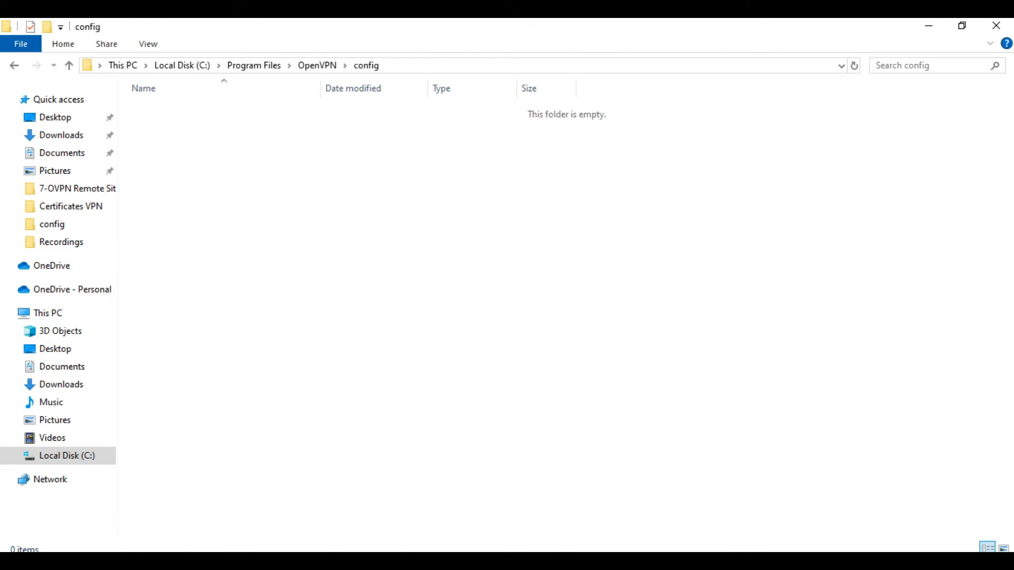
Step: Copy ca, client and client.key from Certificates VPN into OpenVPN\config, granting administrator permission
click(170, 561)
click(140, 551)
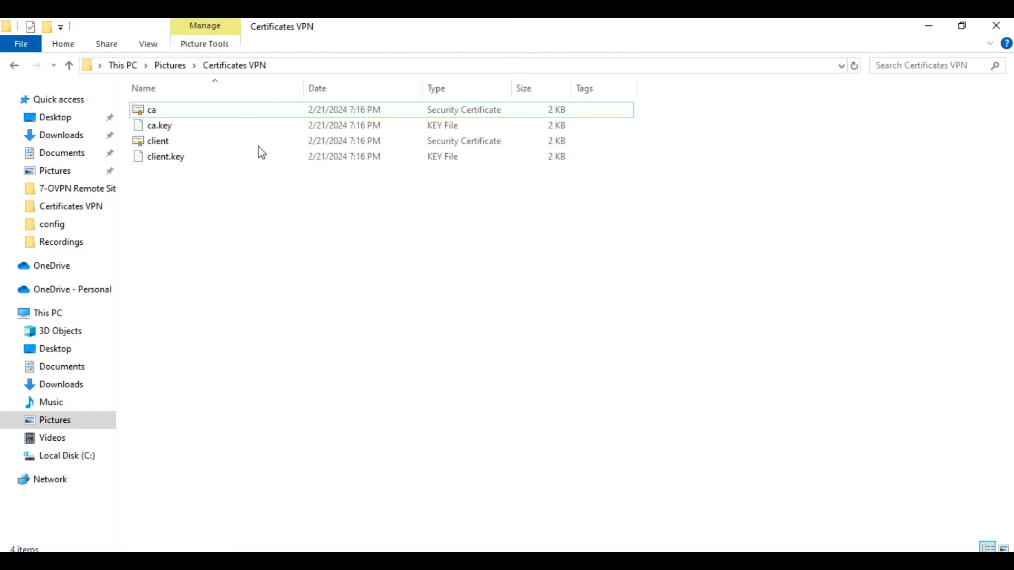
click(239, 113)
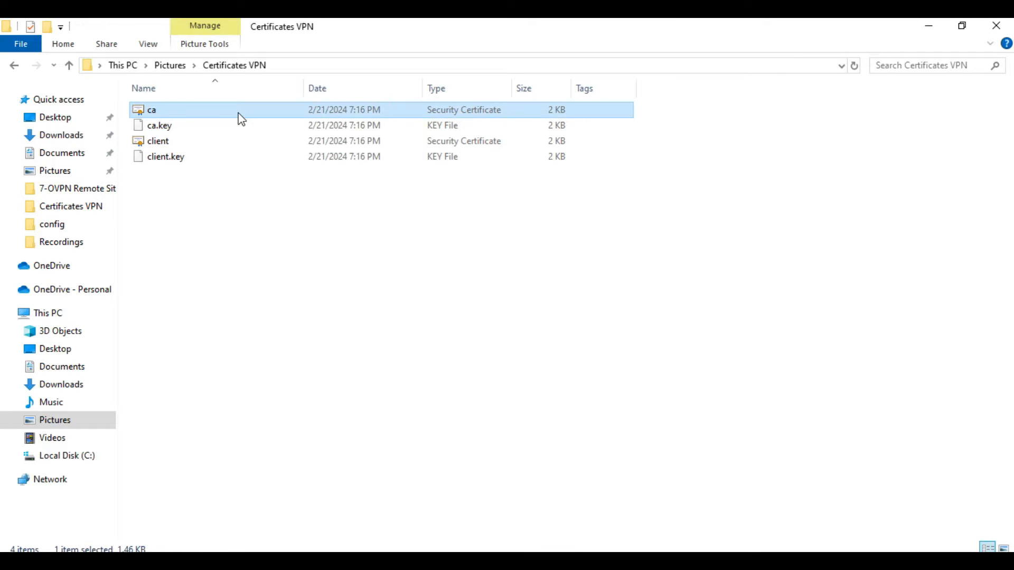
ctrl+click(227, 141)
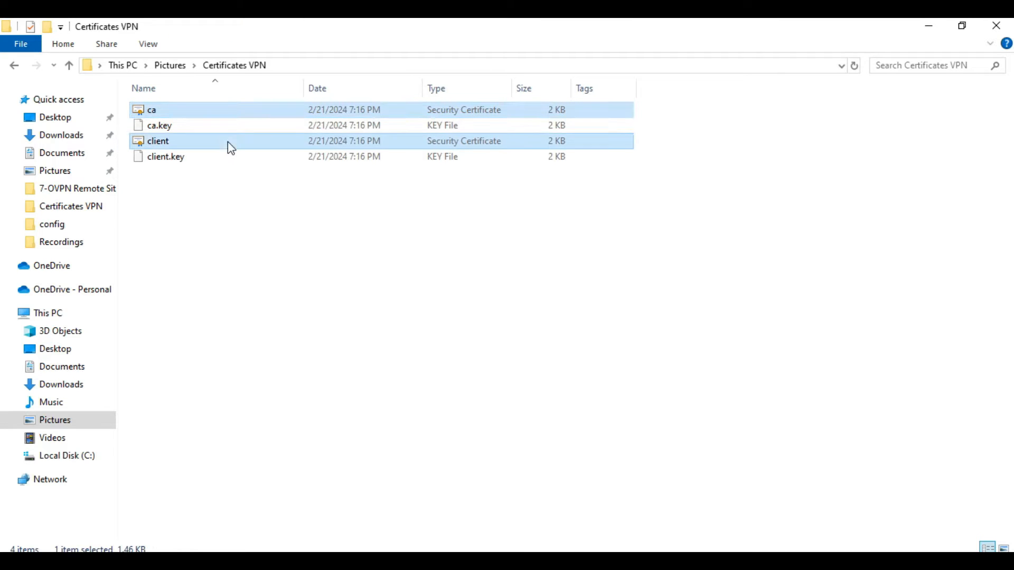
ctrl+click(219, 160)
right_click(219, 160)
click(255, 351)
click(931, 26)
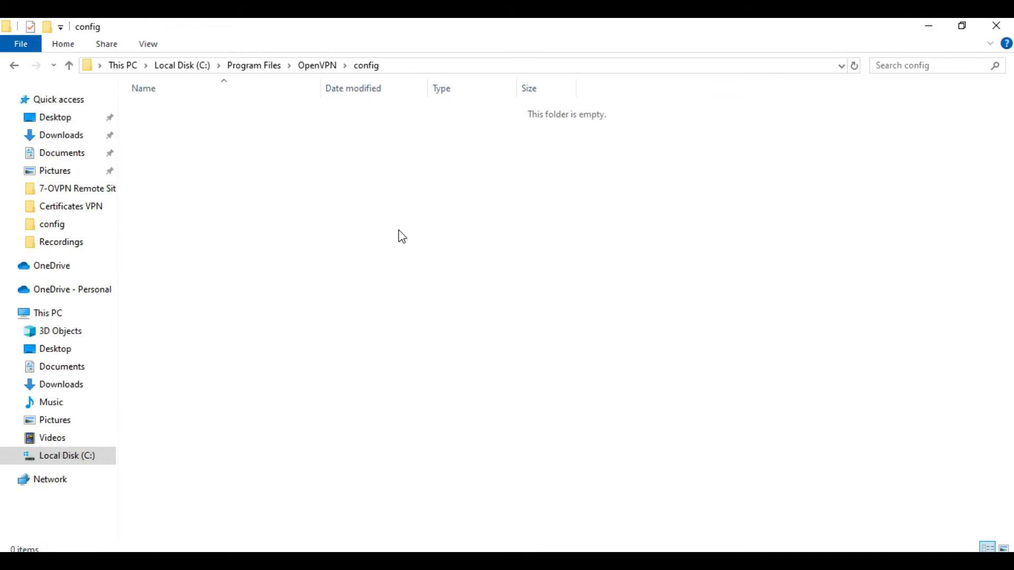
key(ctrl+v)
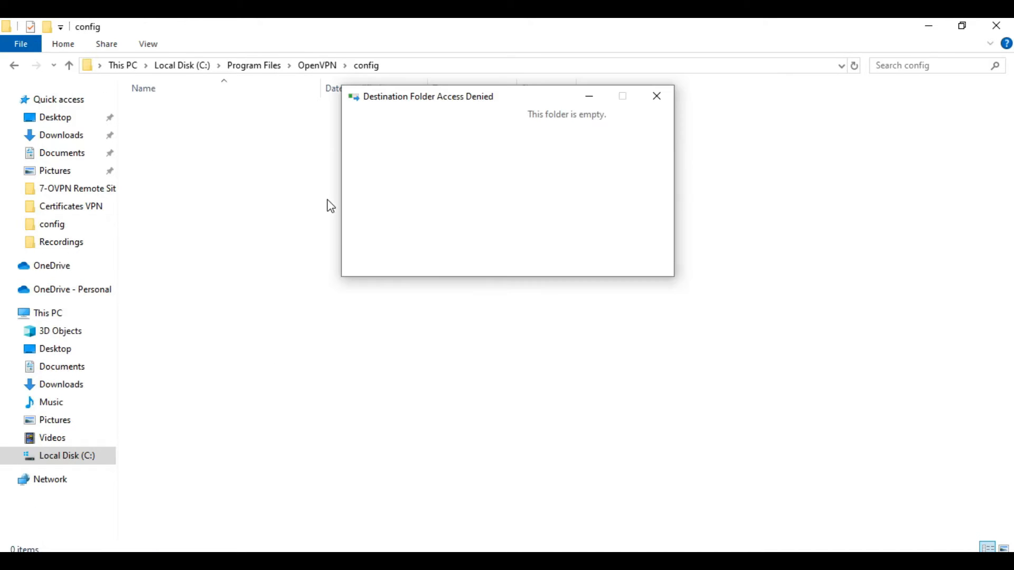
click(446, 203)
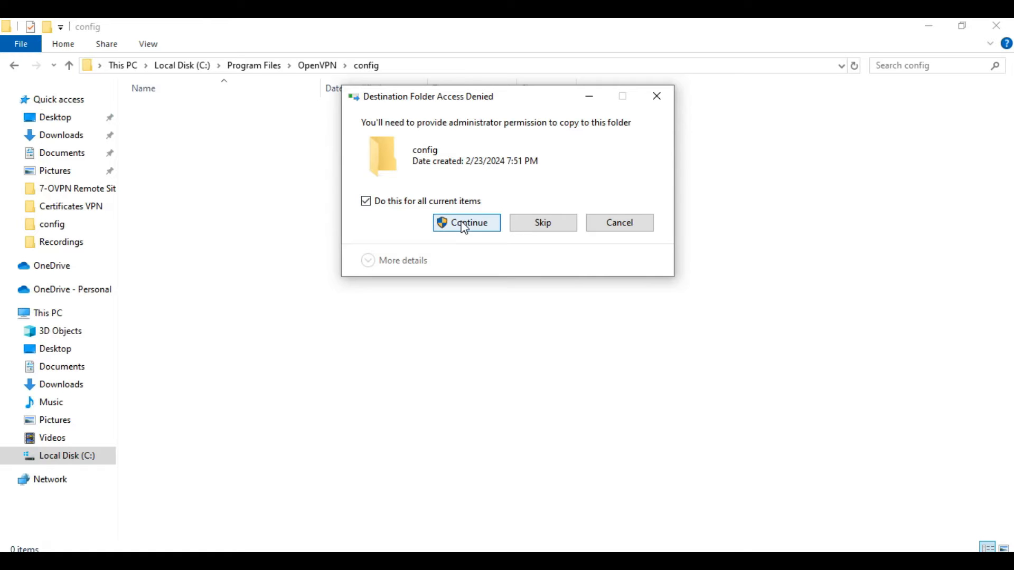
click(465, 227)
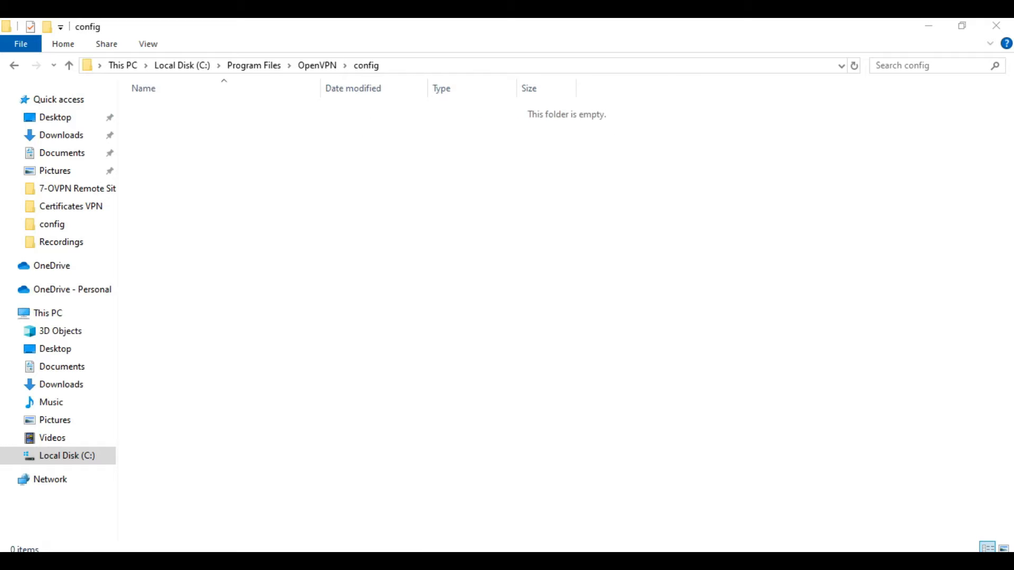
click(436, 420)
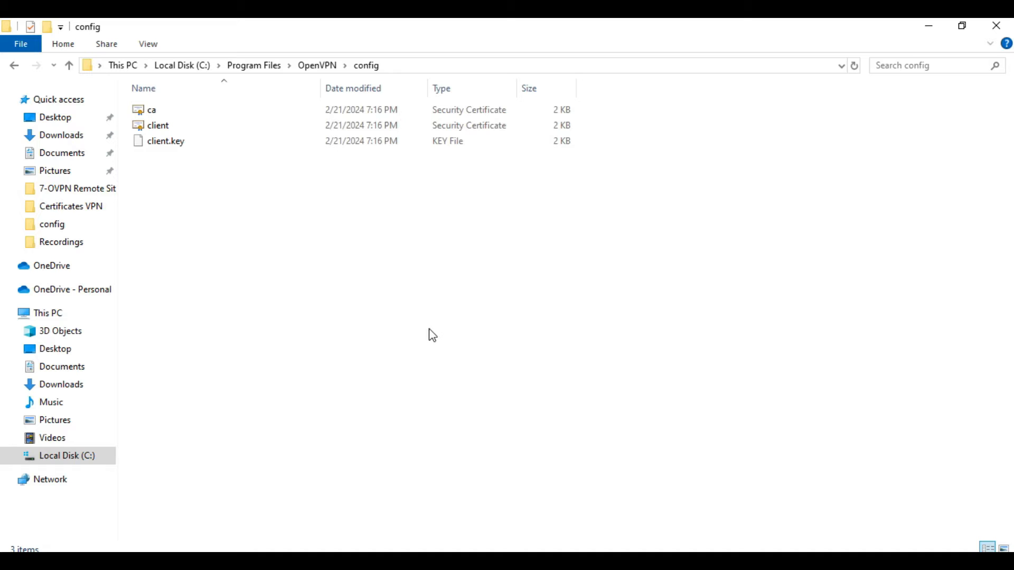
Step: Copy the client file from sample-config into the OpenVPN config folder with administrator permission
click(317, 65)
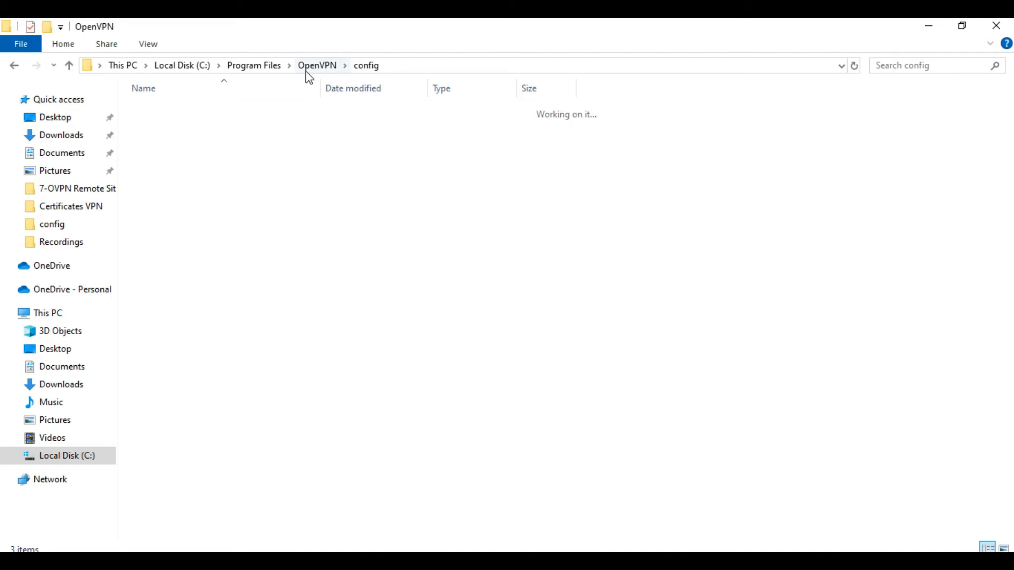
click(213, 221)
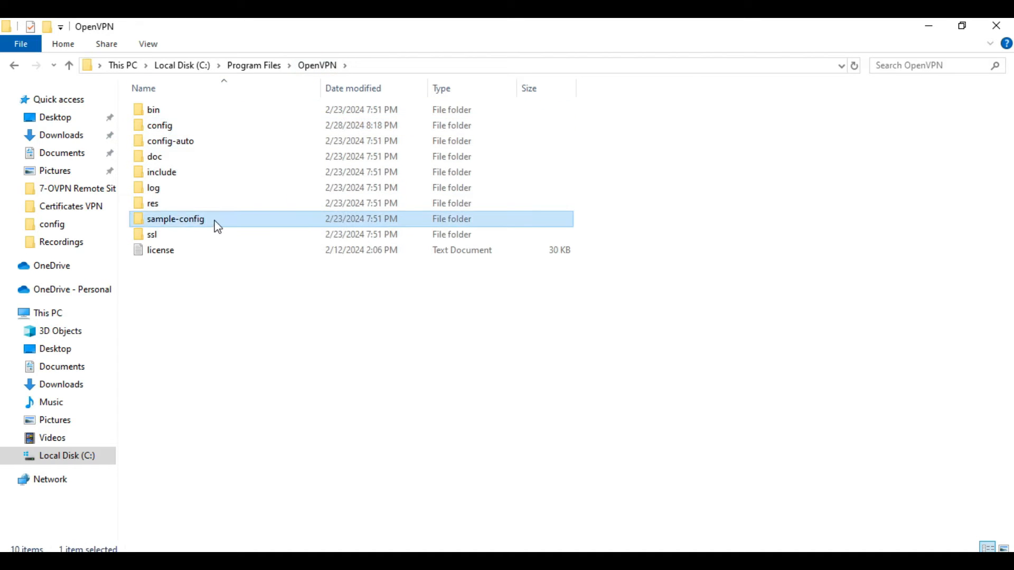
double_click(216, 220)
click(175, 113)
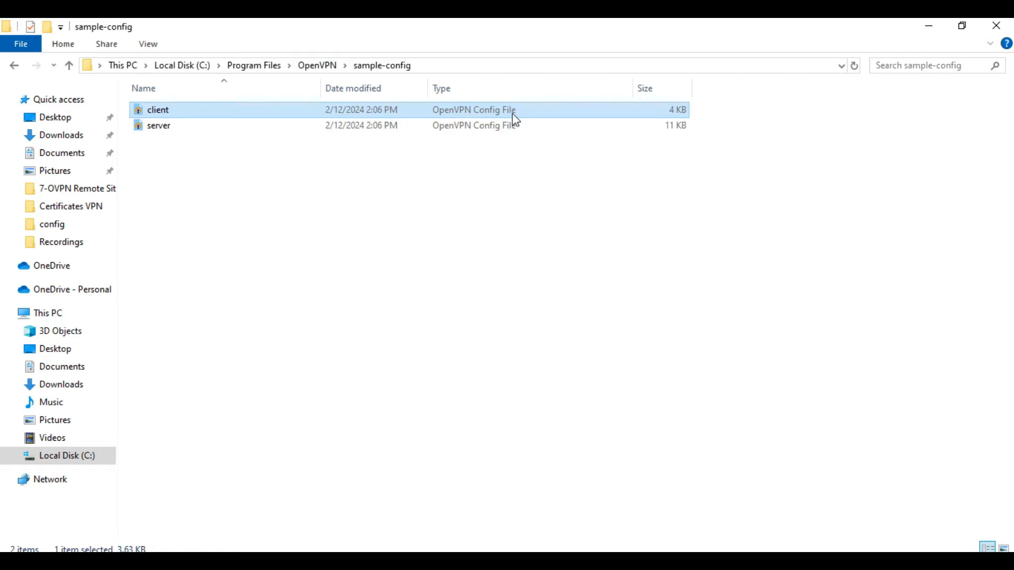
double_click(297, 113)
click(339, 376)
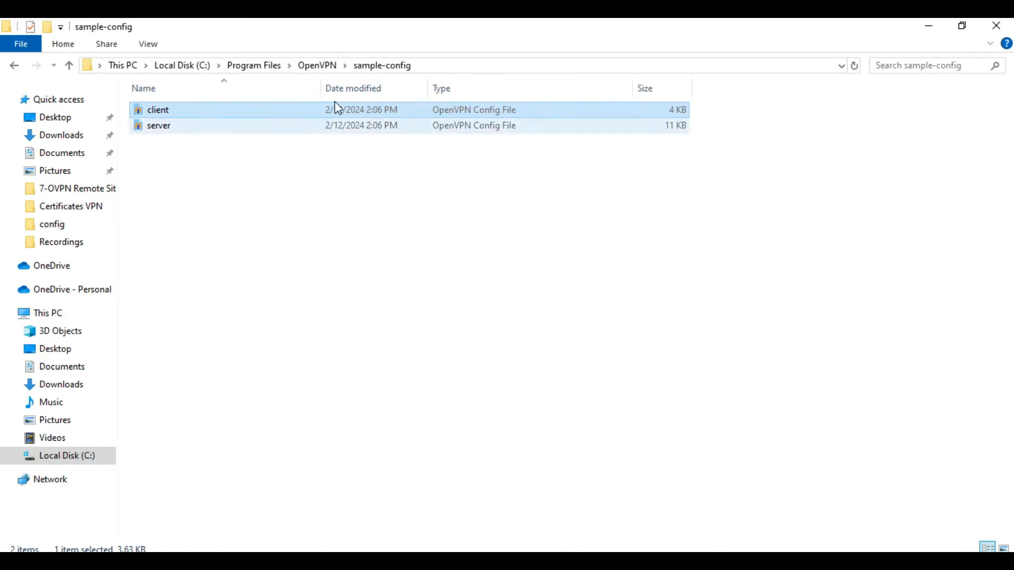
click(311, 65)
double_click(199, 127)
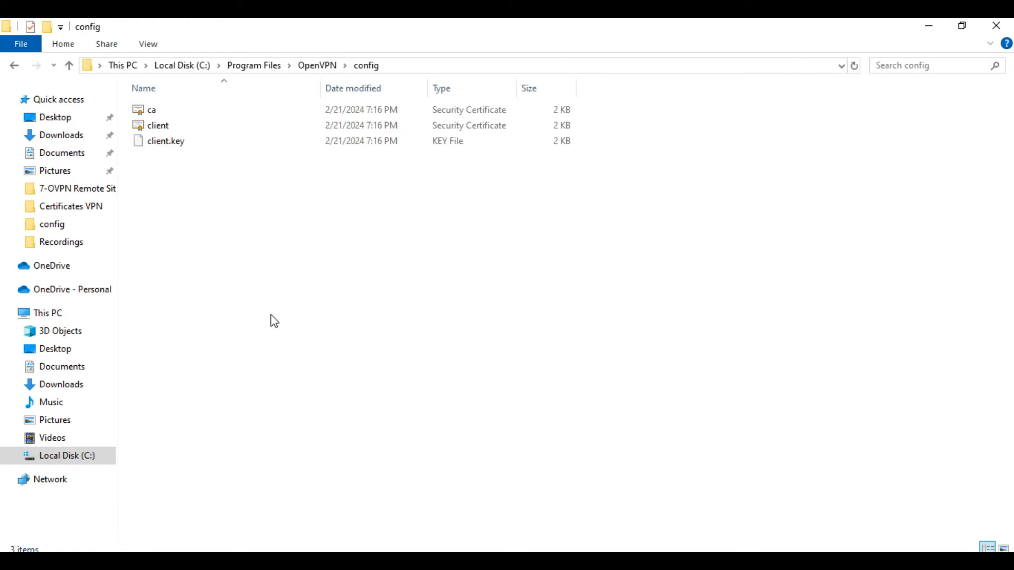
key(ctrl+v)
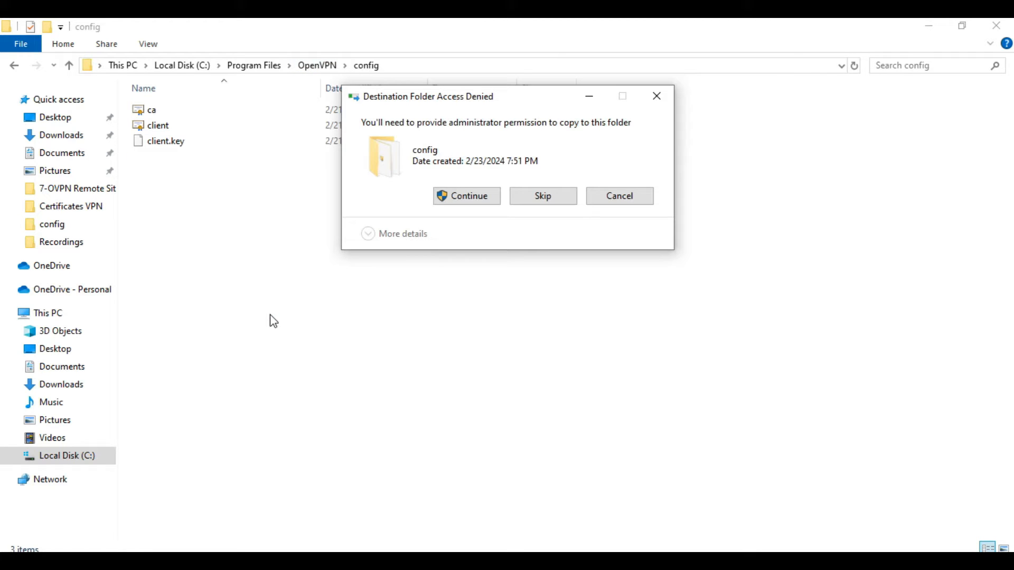
click(457, 198)
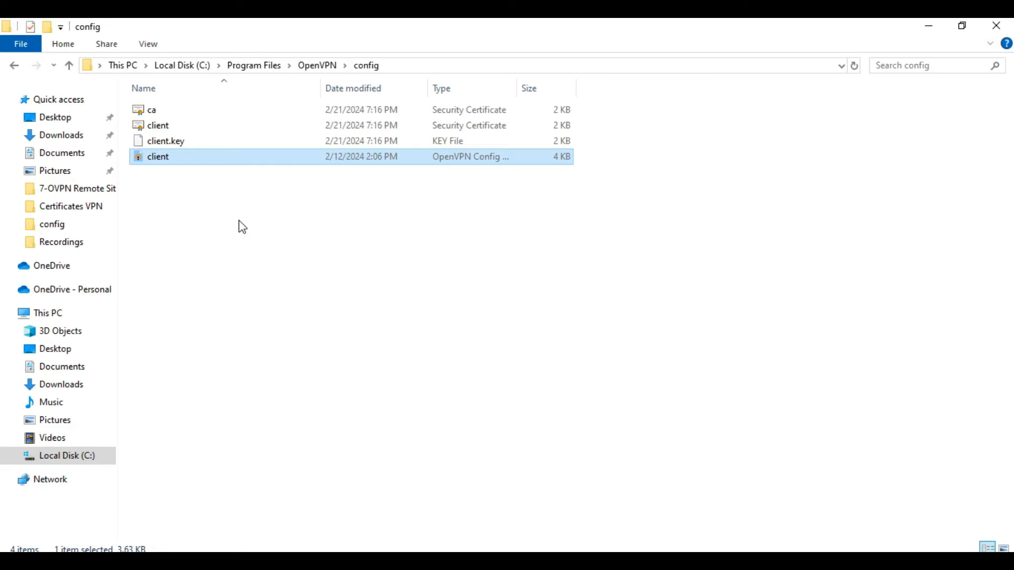
right_click(194, 157)
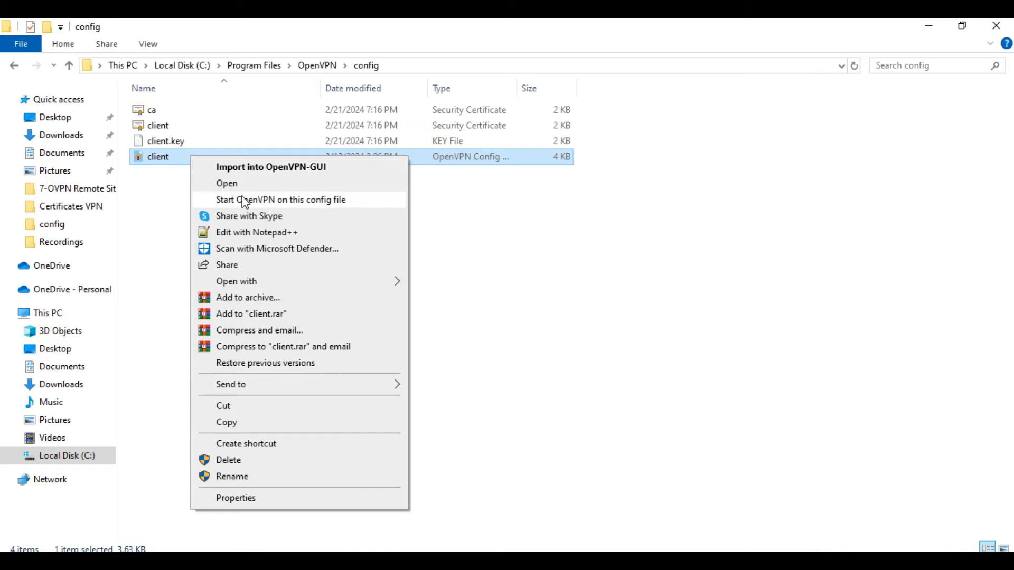
Step: Open the config folder's client.ovpn in Notepad++ and delete all of its sample text
click(252, 234)
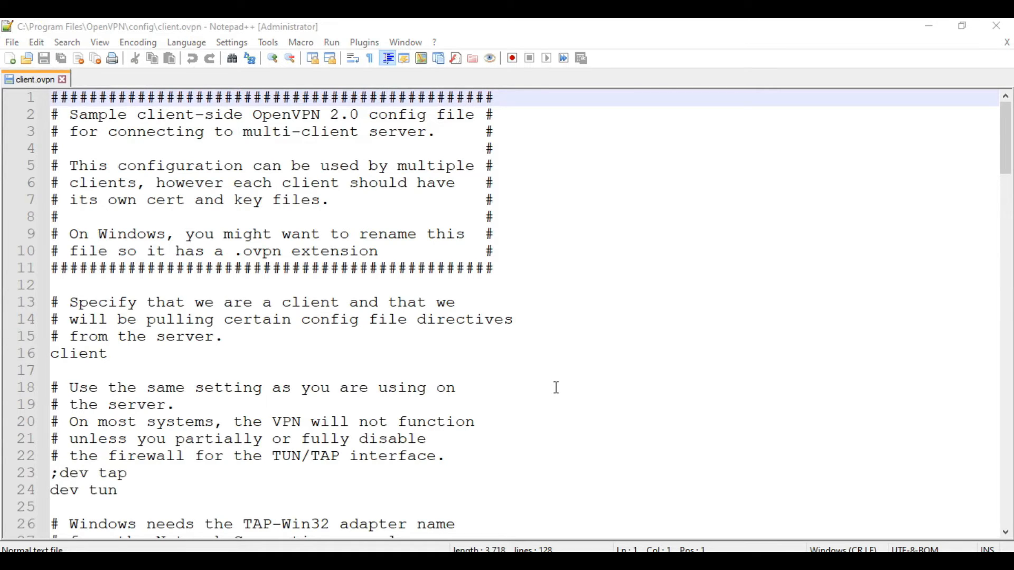
click(580, 371)
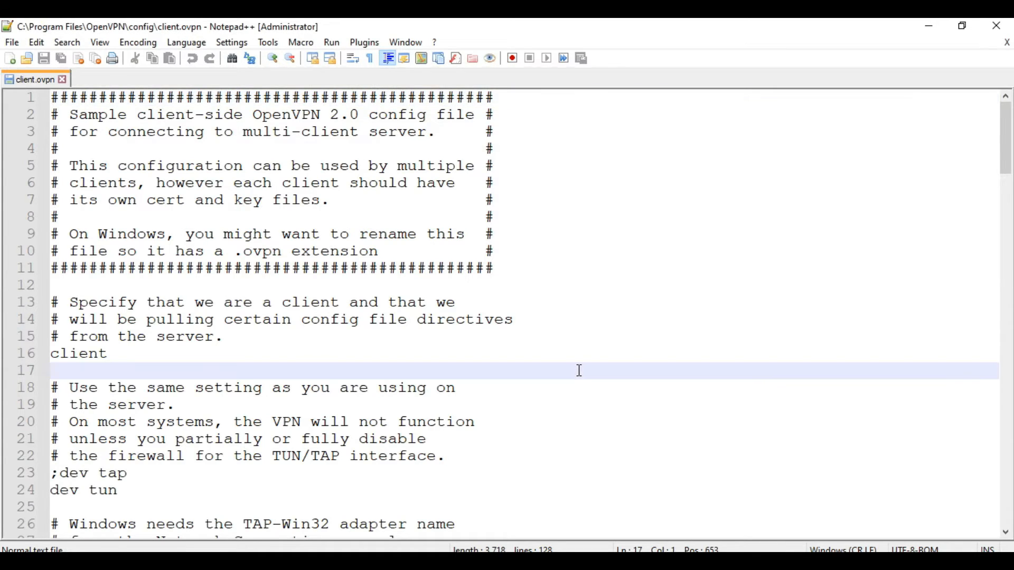
key(ctrl+a)
key(Delete)
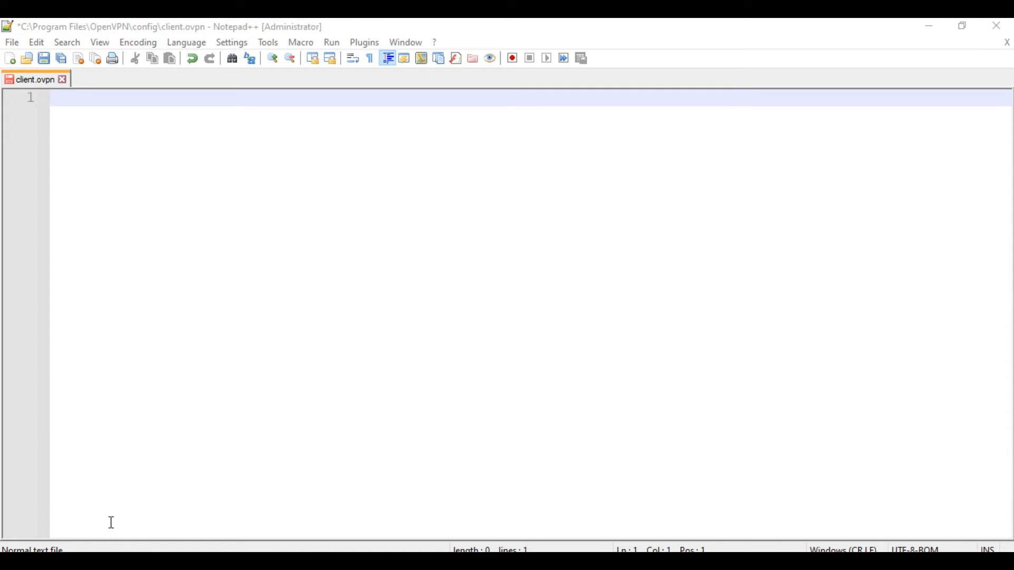
mouse_move(106, 561)
click(93, 535)
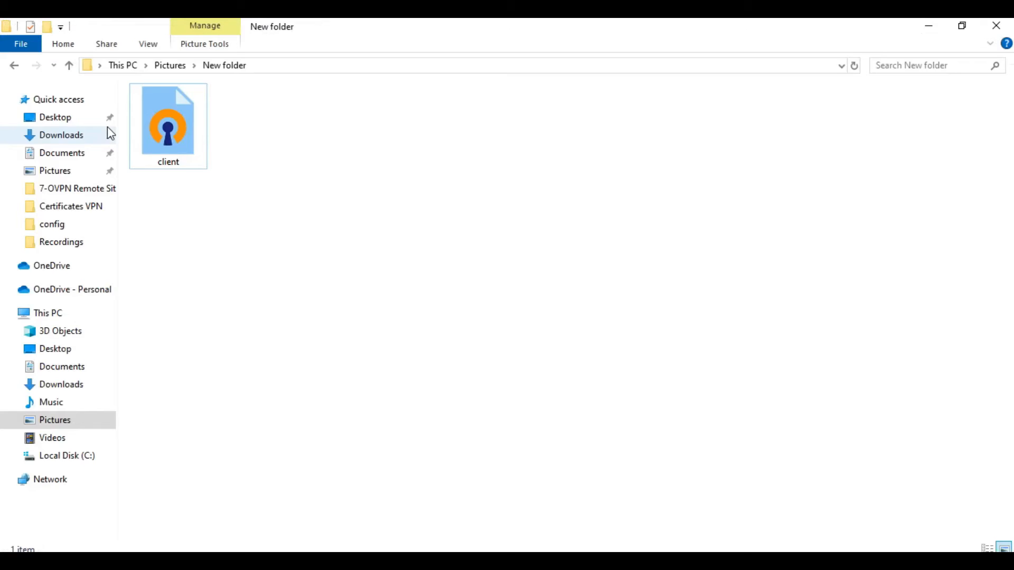
Step: Copy the whole template client.ovpn from New folder into the empty config-folder client.ovpn
double_click(180, 124)
right_click(180, 124)
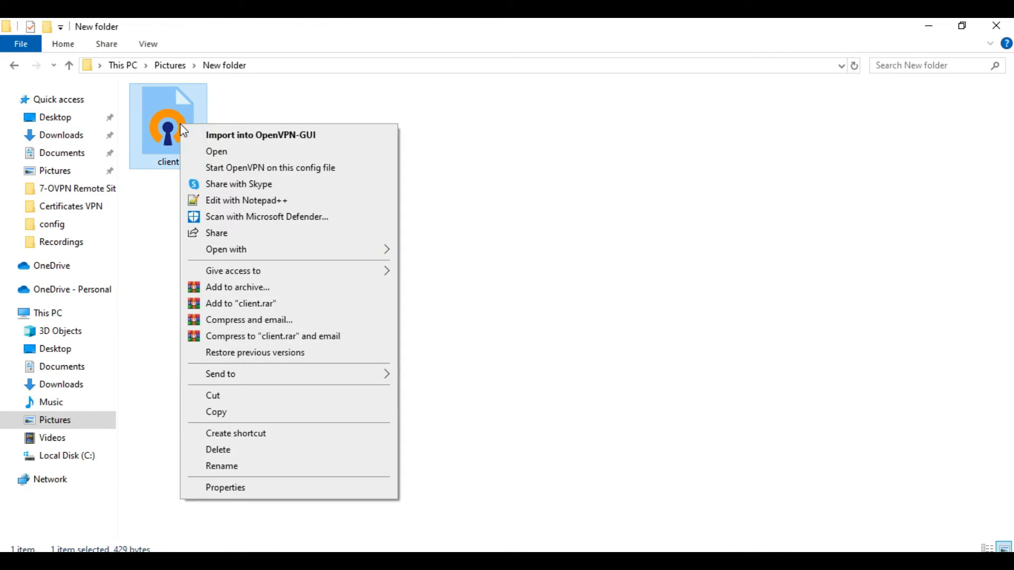
click(246, 201)
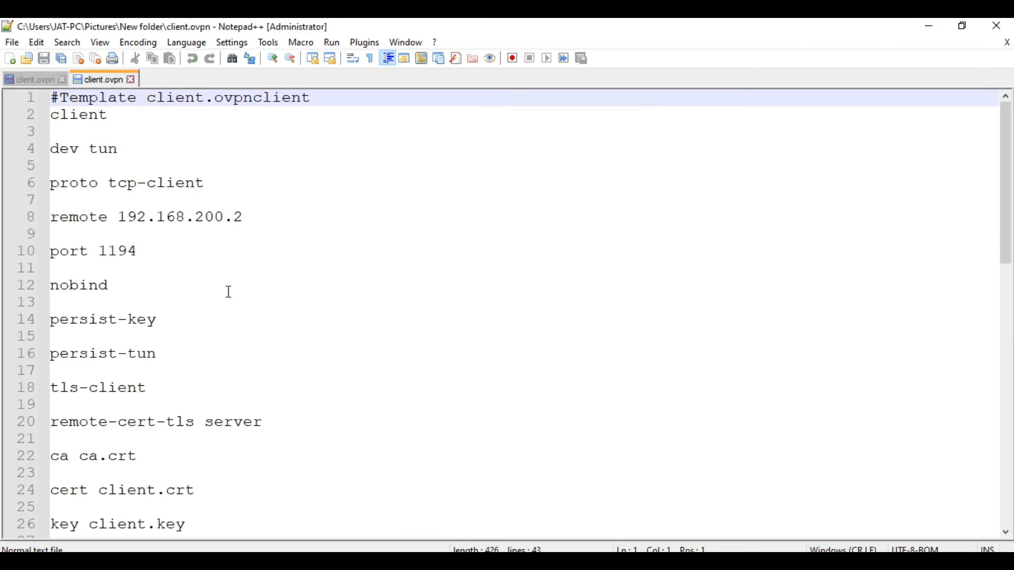
click(333, 282)
key(ctrl+a)
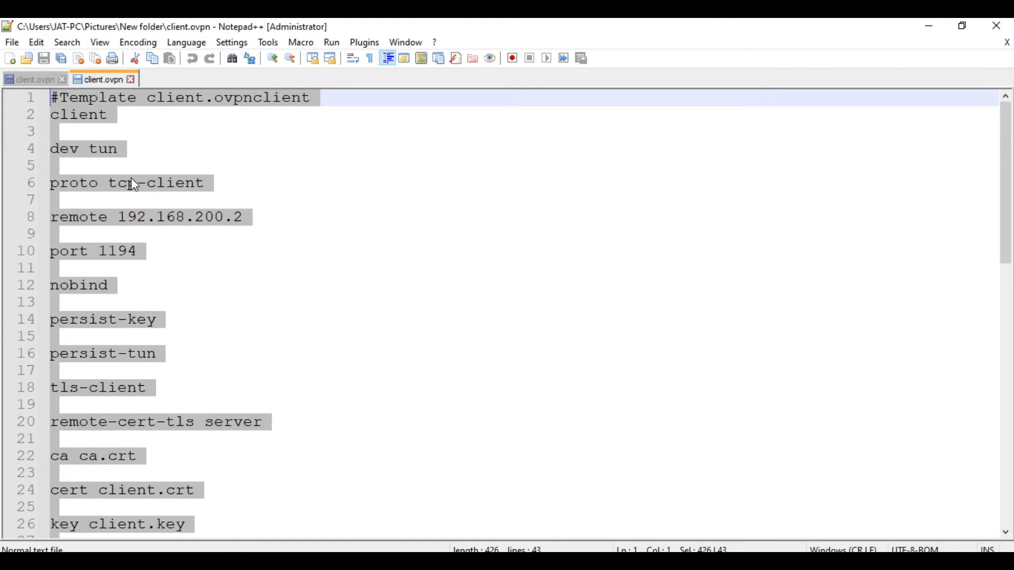
click(32, 80)
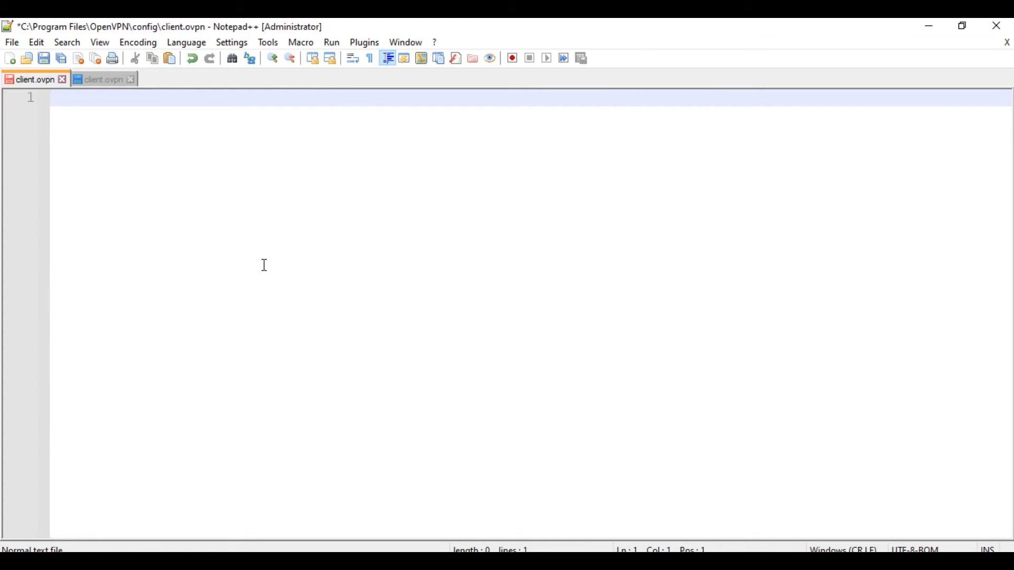
key(ctrl+v)
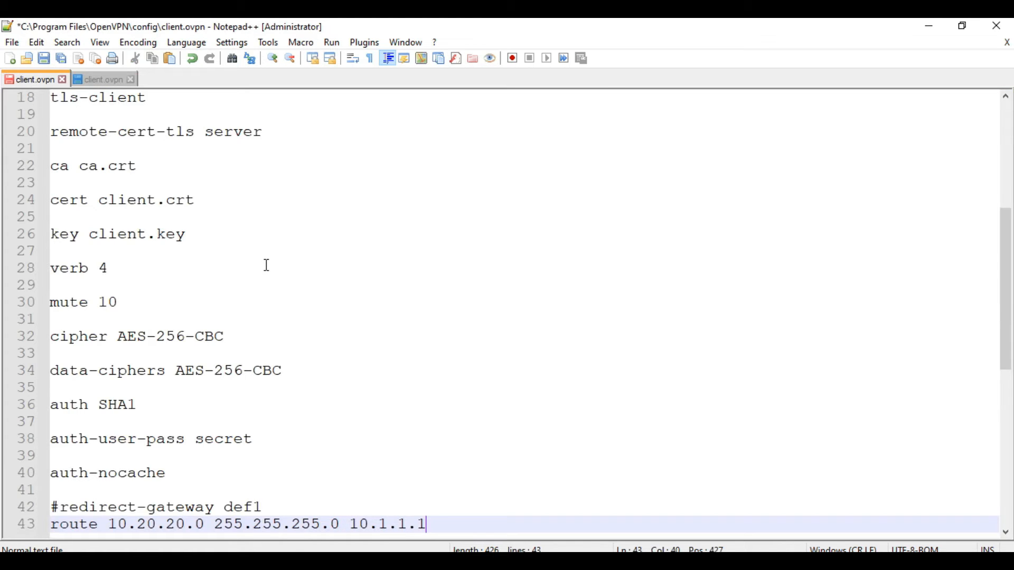
Step: Close the template client.ovpn tab and save the config folder's client.ovpn
click(101, 79)
click(131, 80)
click(365, 270)
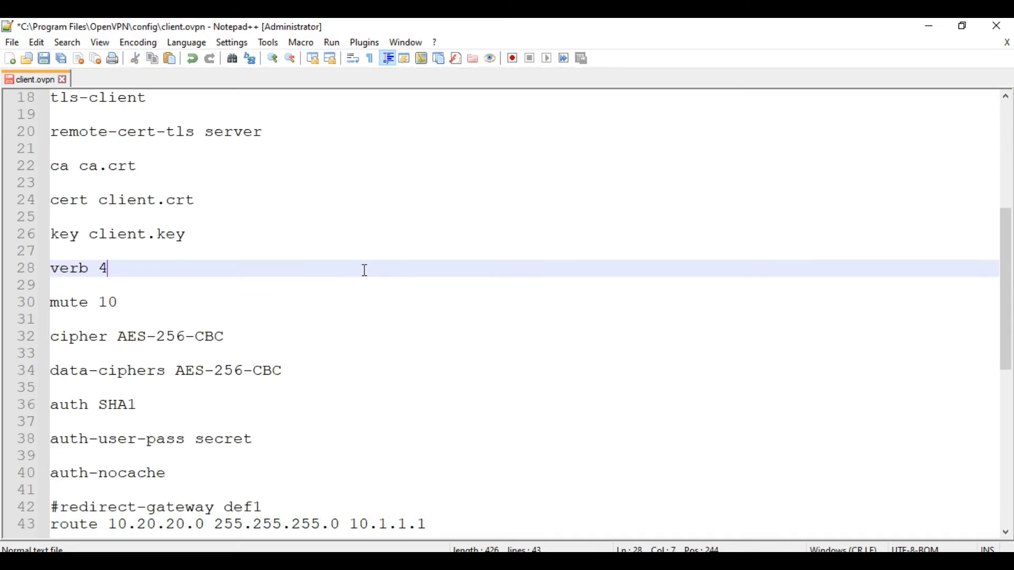
key(ctrl+s)
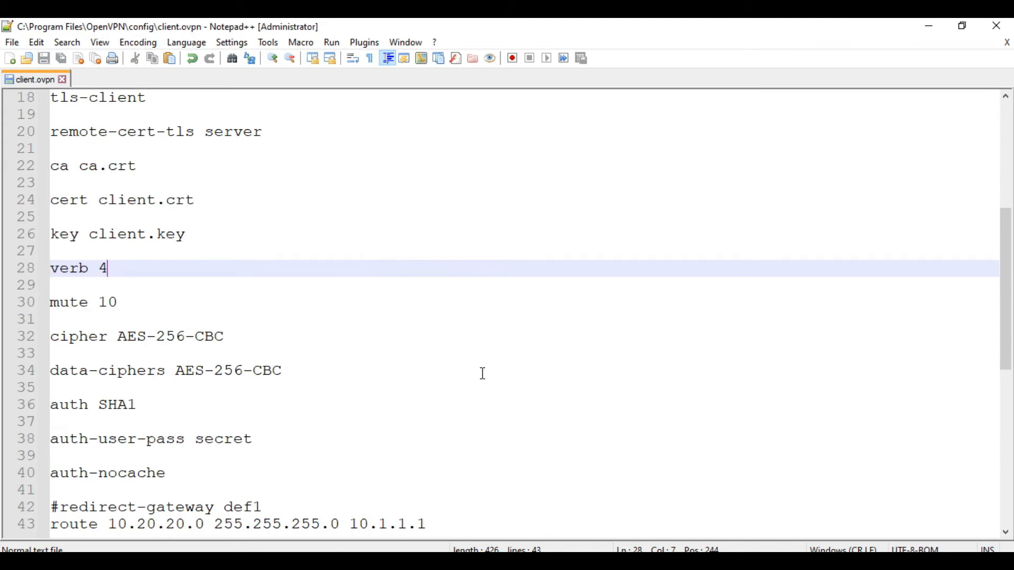
Step: Check that remote 192.168.200.2 matches the static public IP in the VPN Remote Site diagram
click(443, 561)
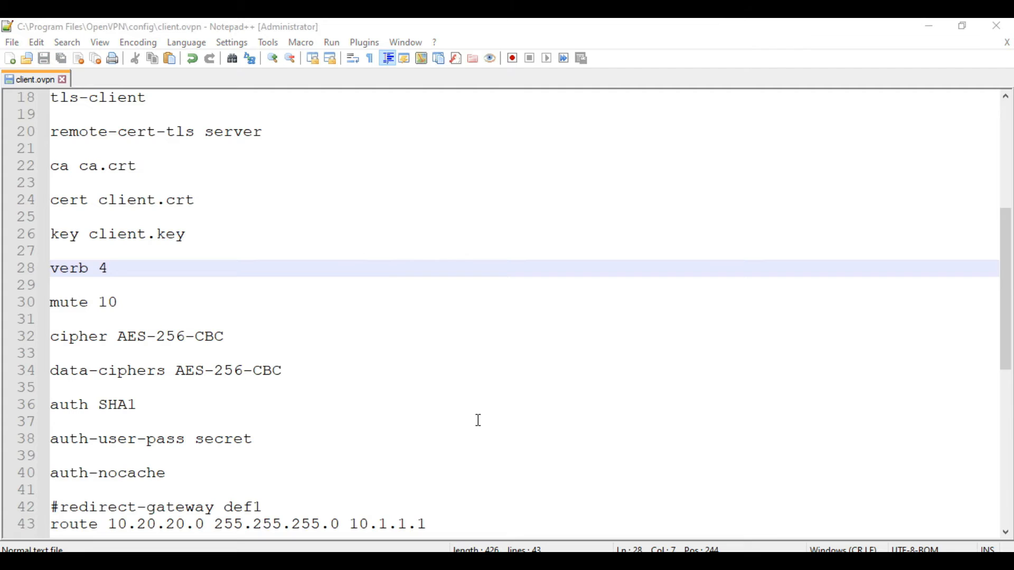
click(293, 273)
scroll(294, 271, up, 5)
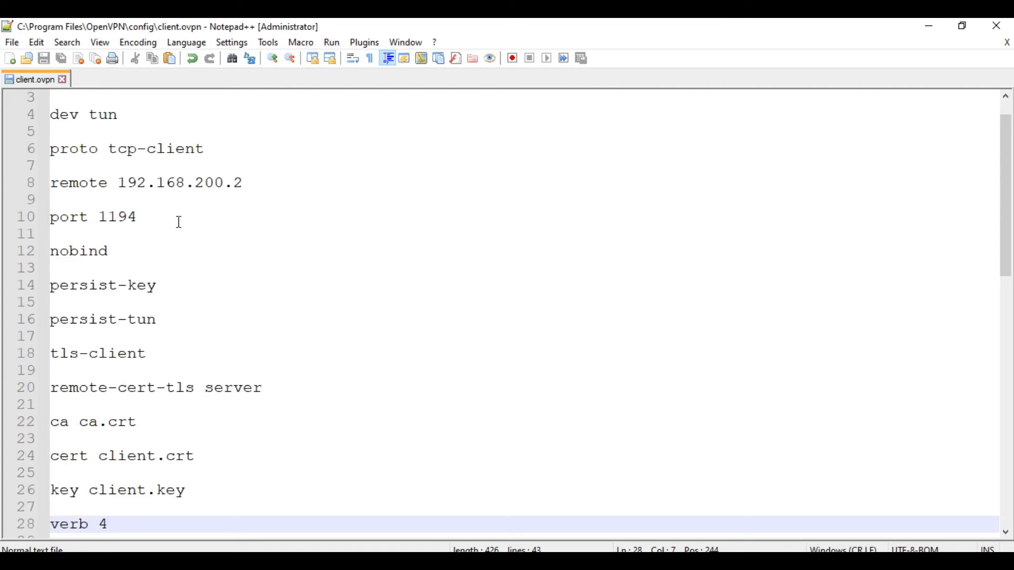
click(70, 185)
click(128, 185)
click(119, 184)
shift+click(252, 184)
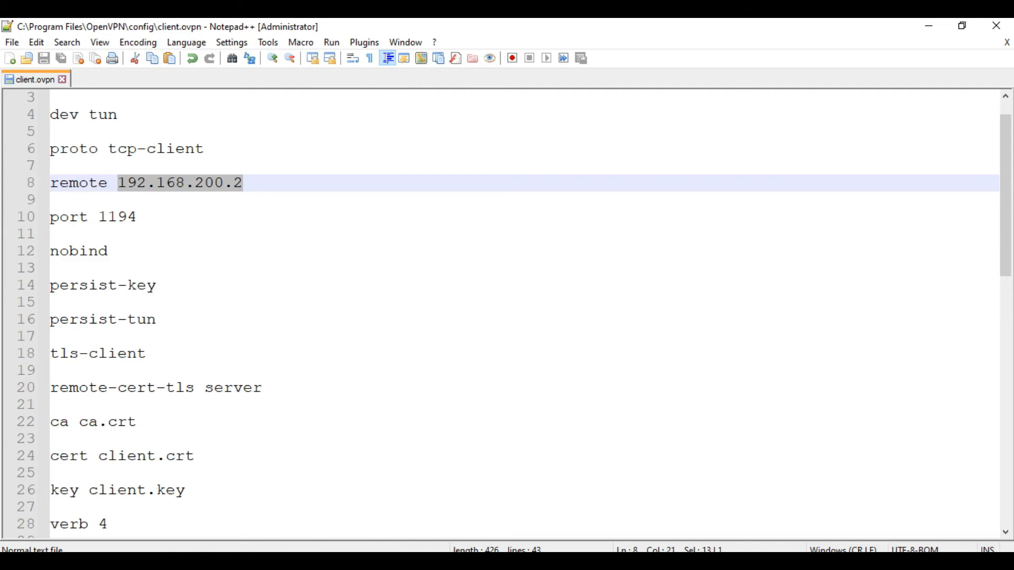
click(382, 561)
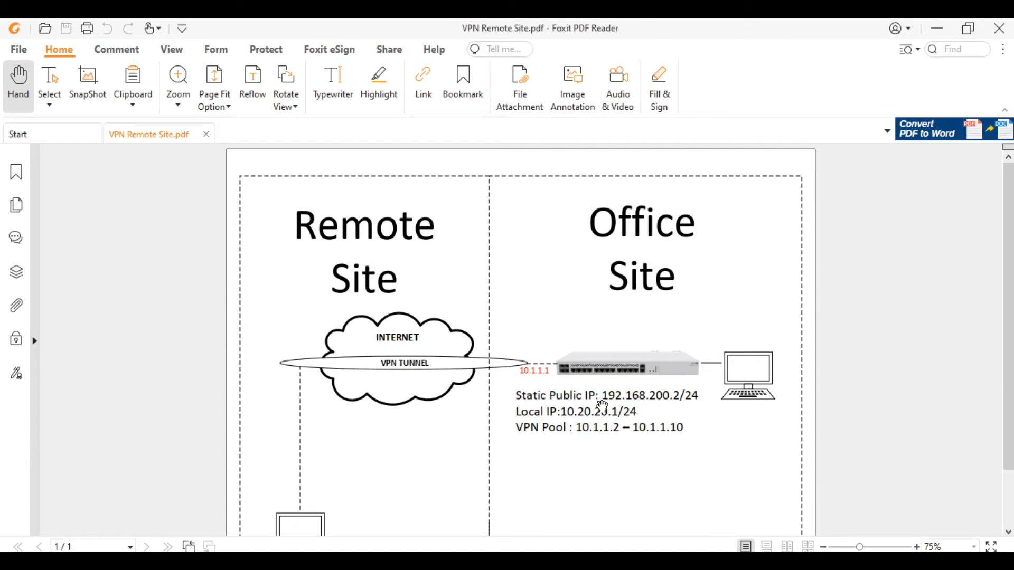
drag(605, 395, 674, 397)
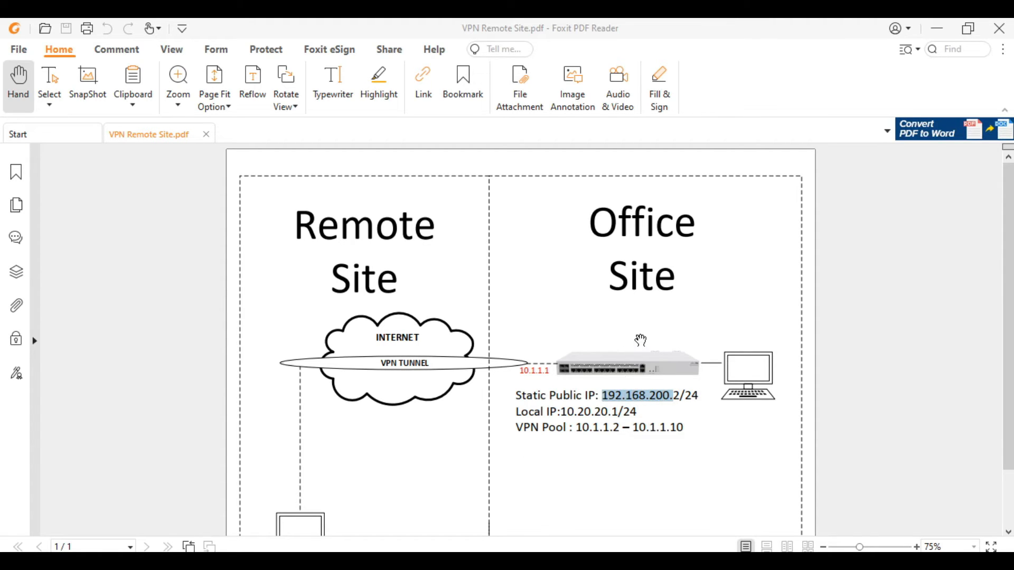
key(alt+Tab)
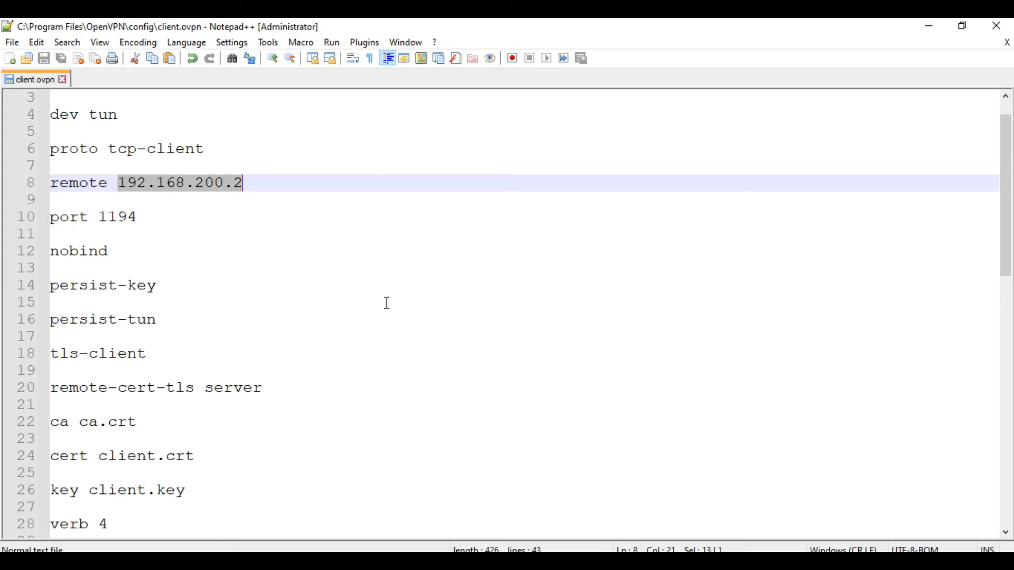
click(385, 305)
scroll(385, 305, down, 2)
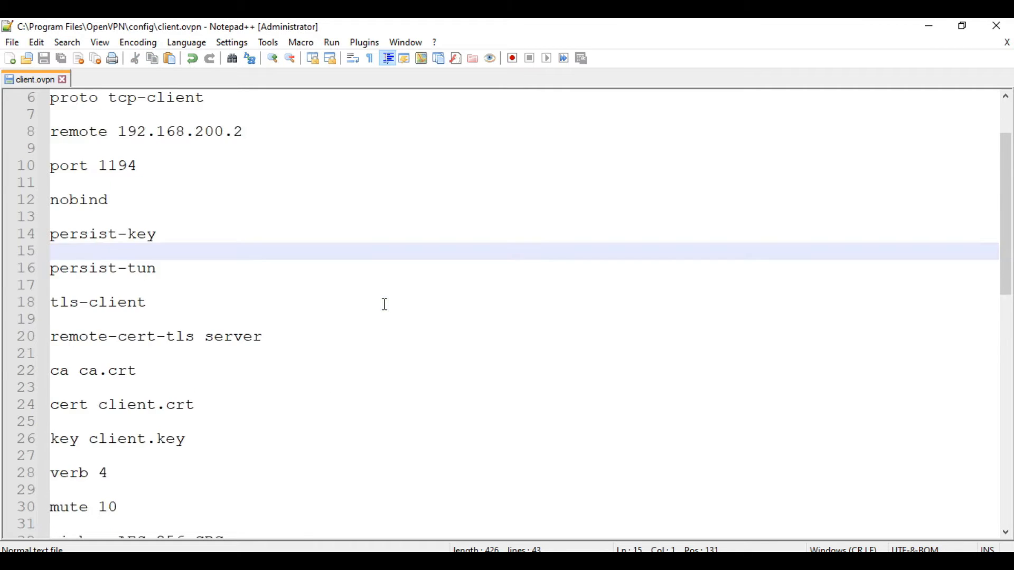
click(213, 393)
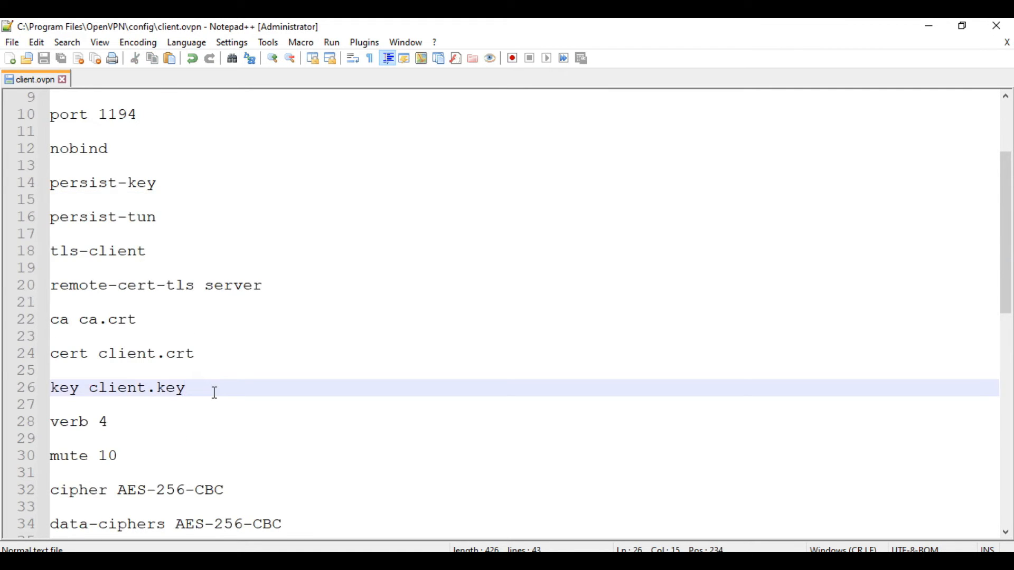
shift+click(58, 322)
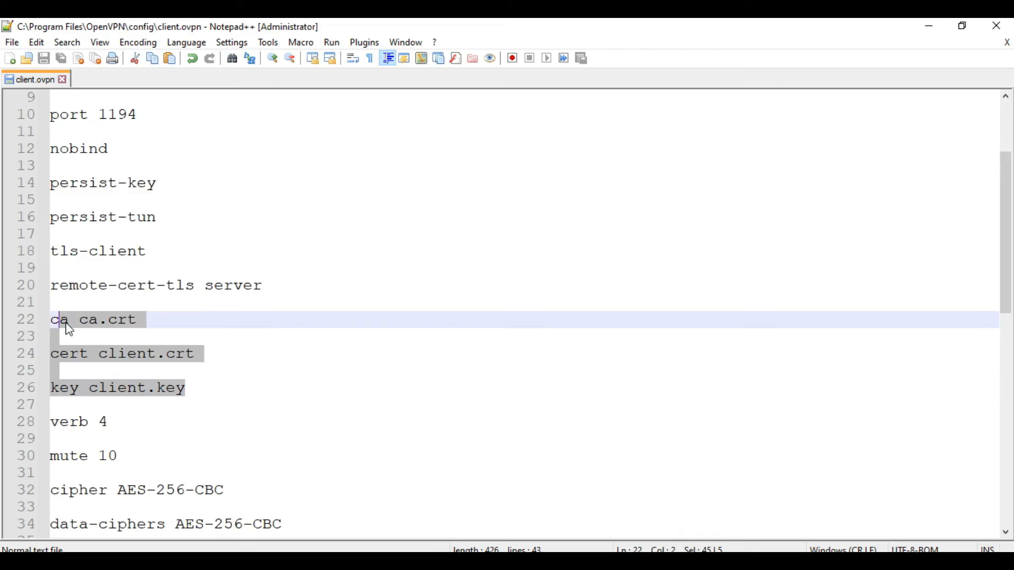
click(255, 340)
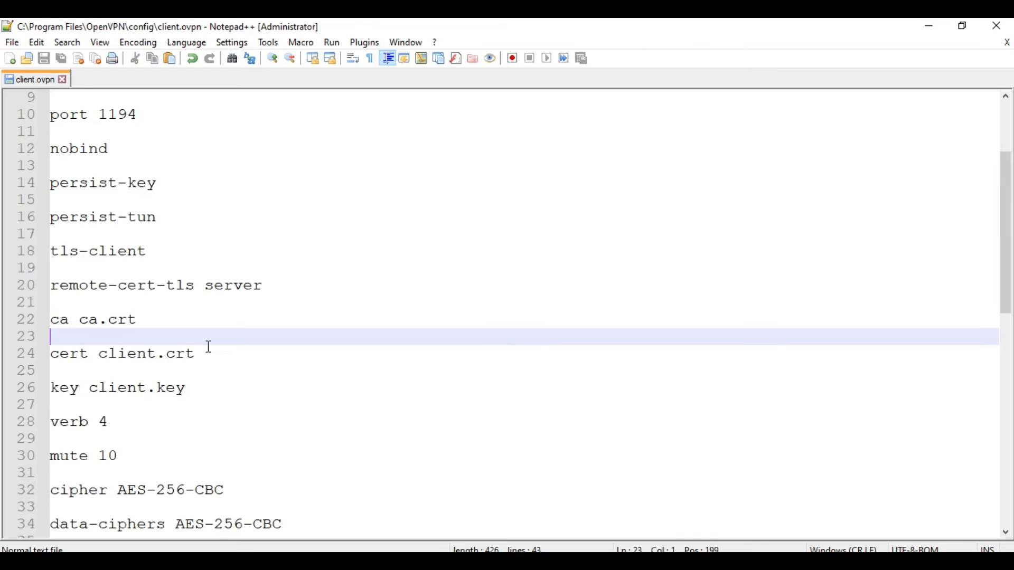
click(61, 320)
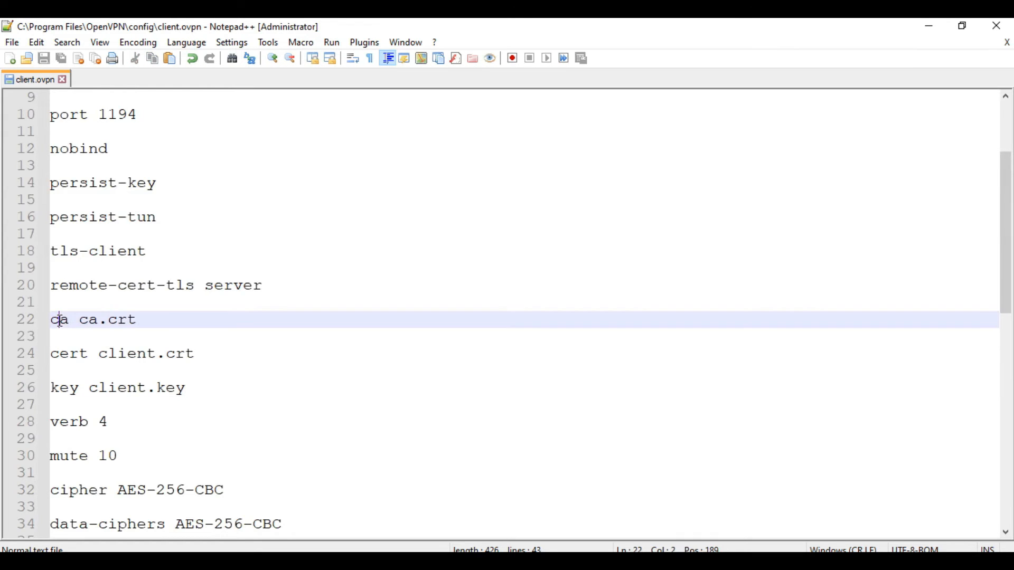
click(67, 321)
click(79, 321)
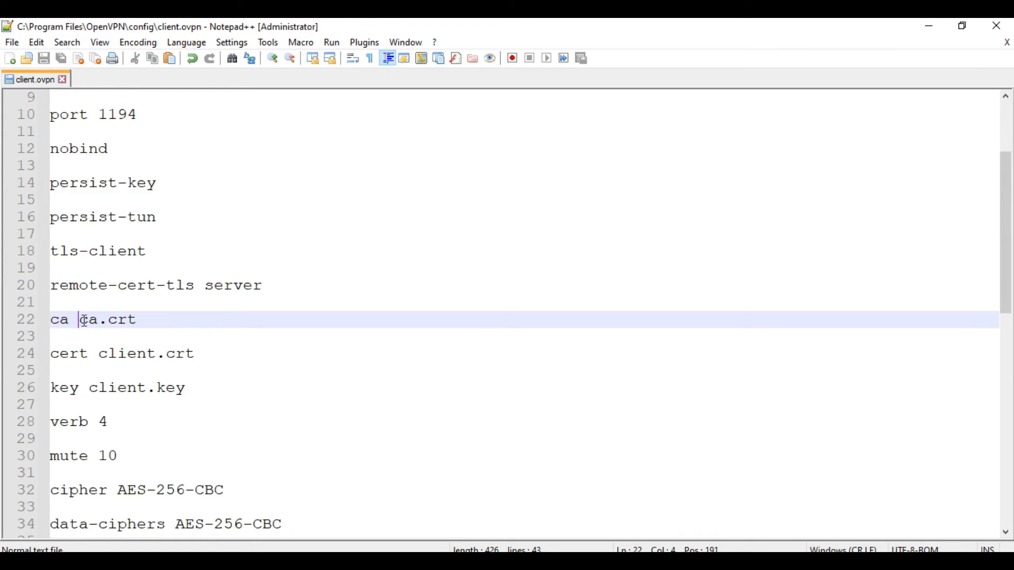
shift+click(153, 323)
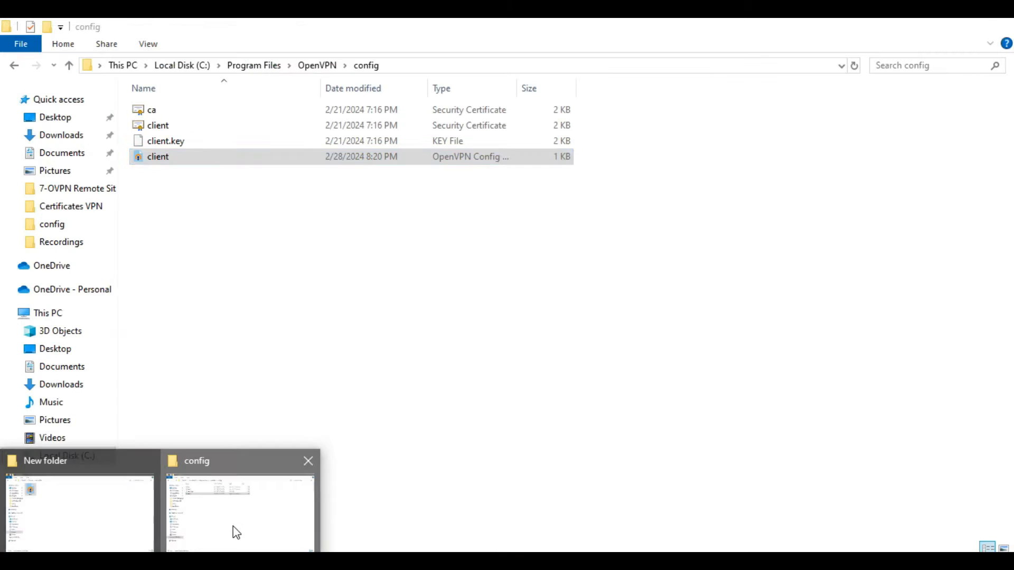
click(232, 535)
click(177, 112)
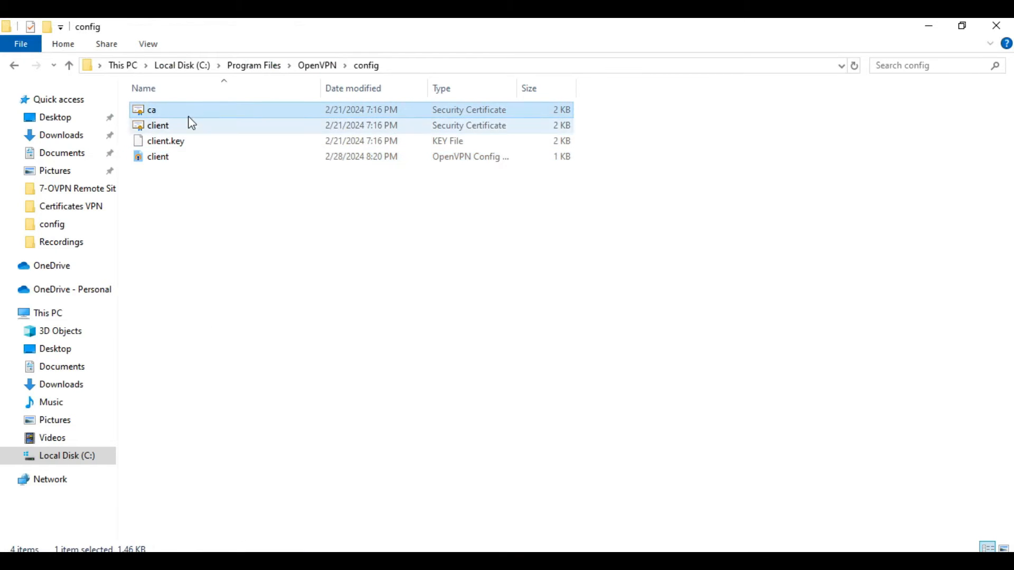
click(929, 26)
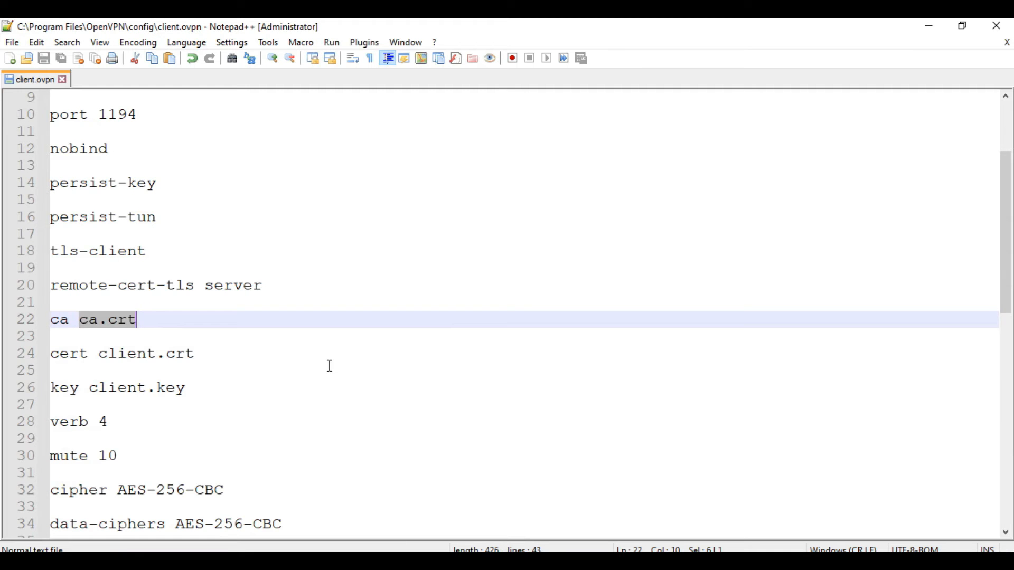
click(147, 374)
click(55, 355)
click(101, 356)
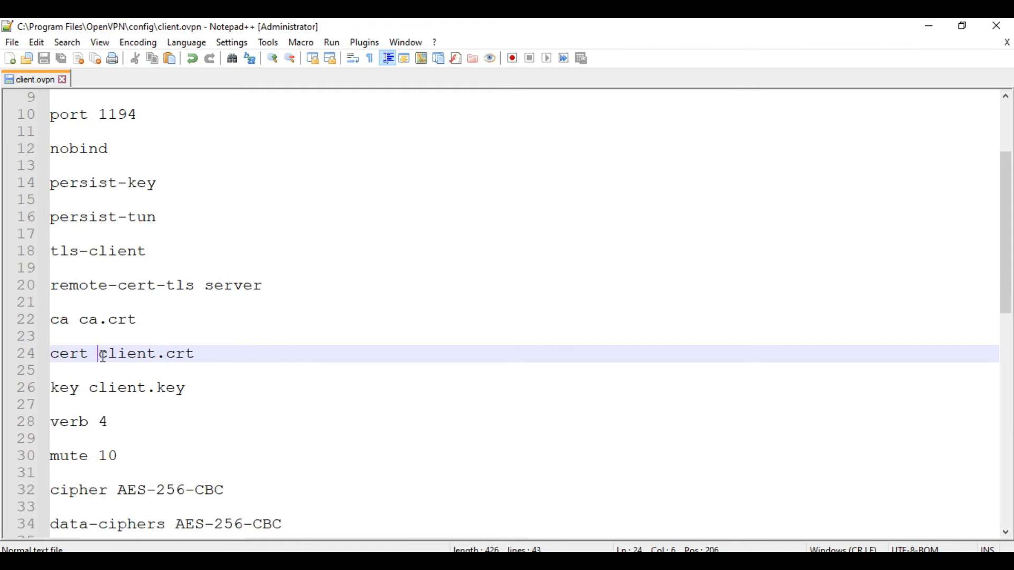
shift+click(191, 361)
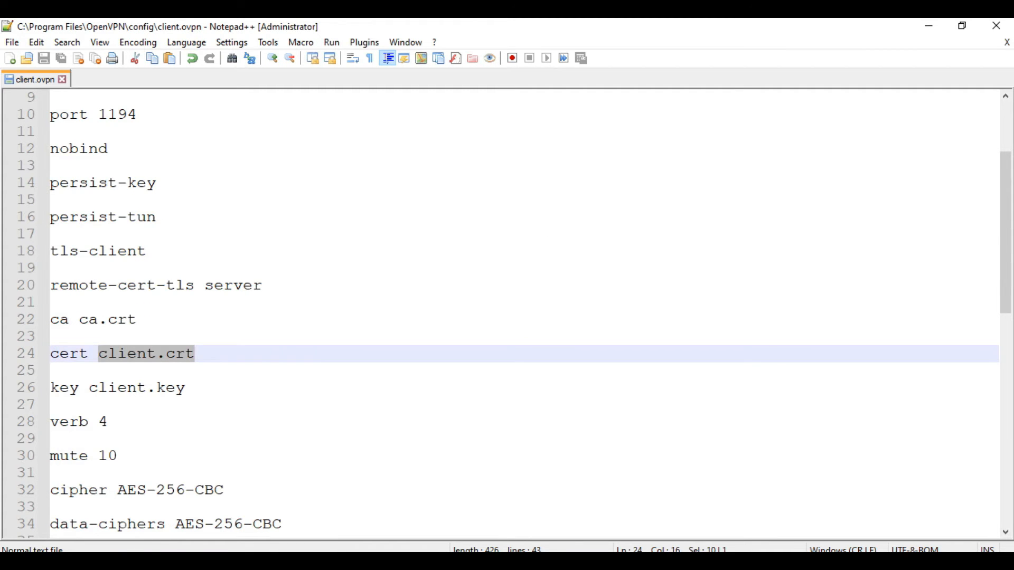
click(204, 539)
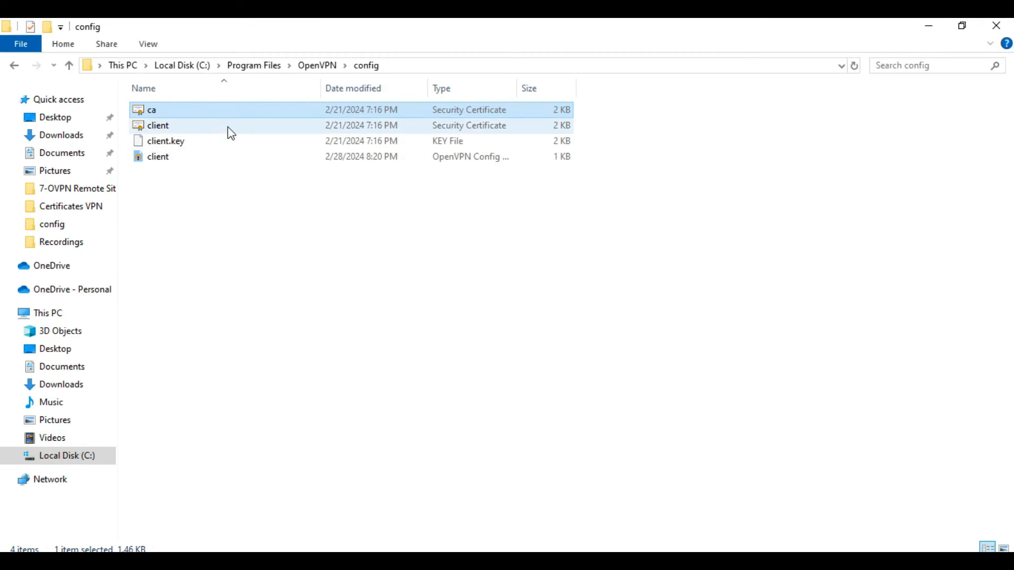
click(228, 128)
click(929, 25)
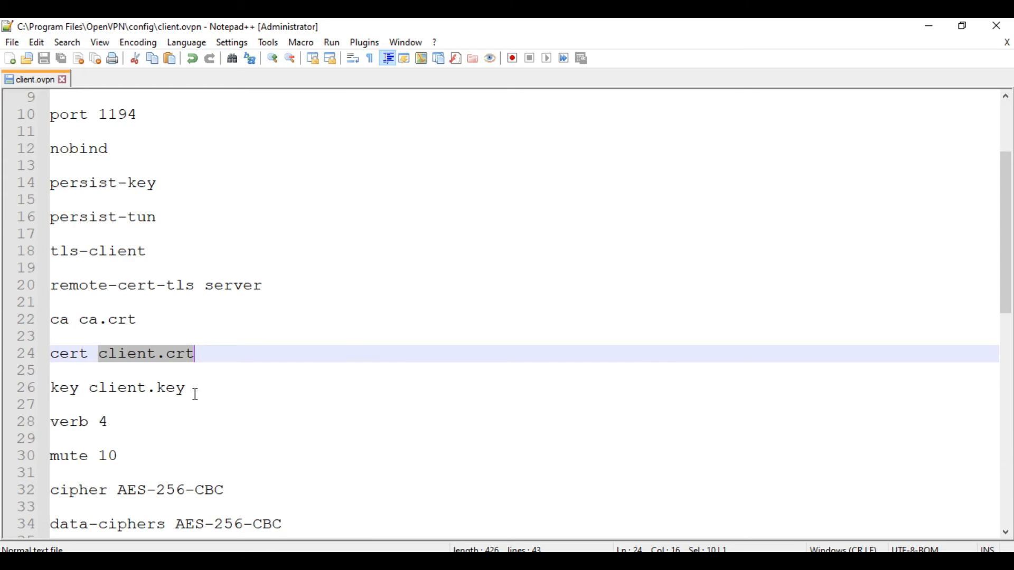
click(196, 395)
click(83, 391)
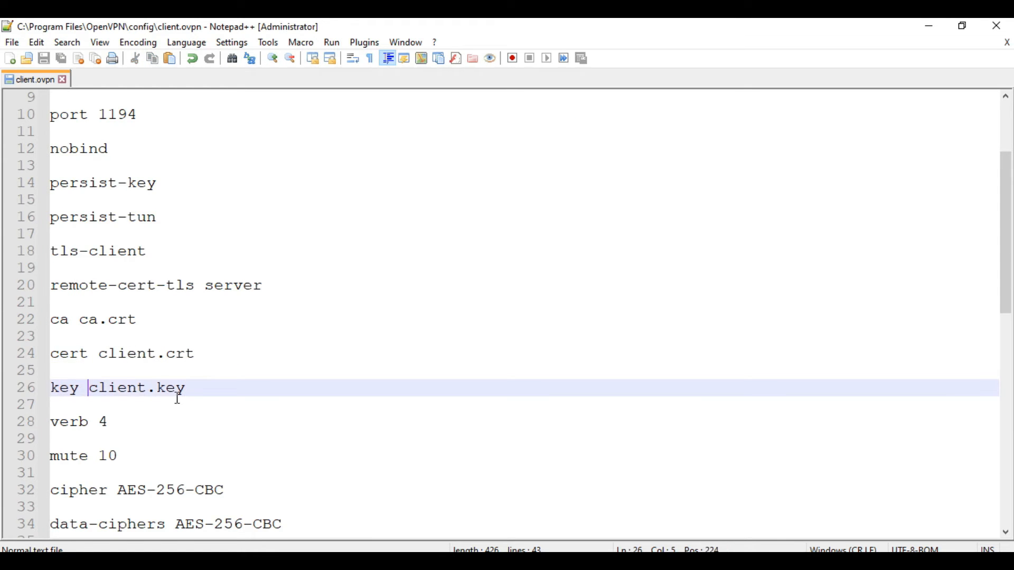
shift+click(201, 389)
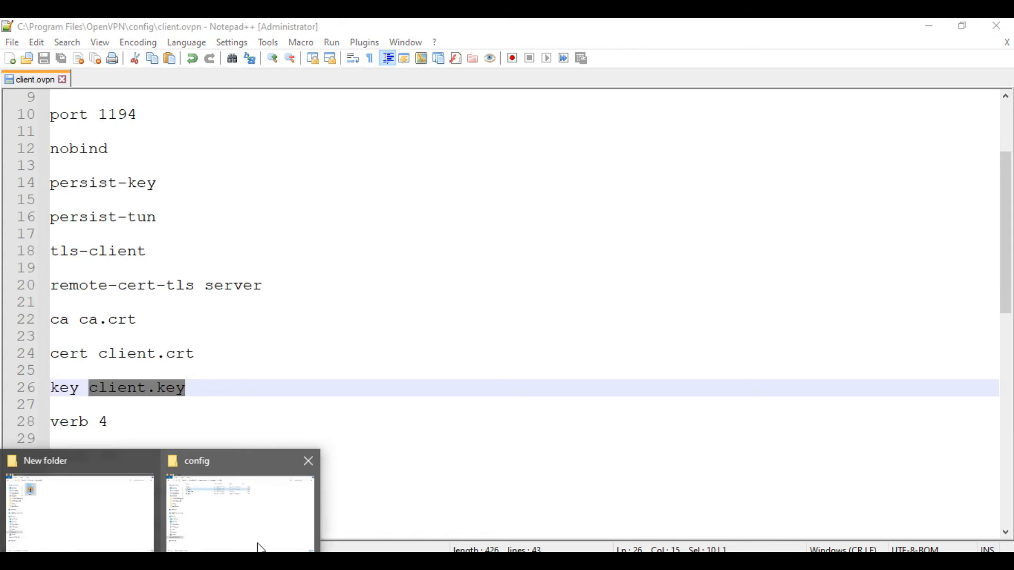
click(267, 540)
click(238, 149)
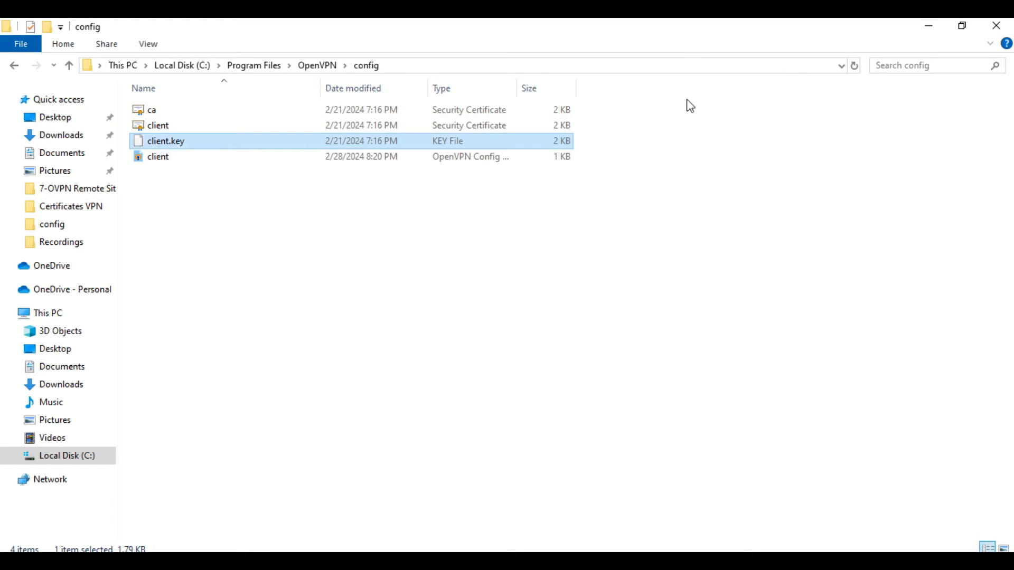
click(930, 26)
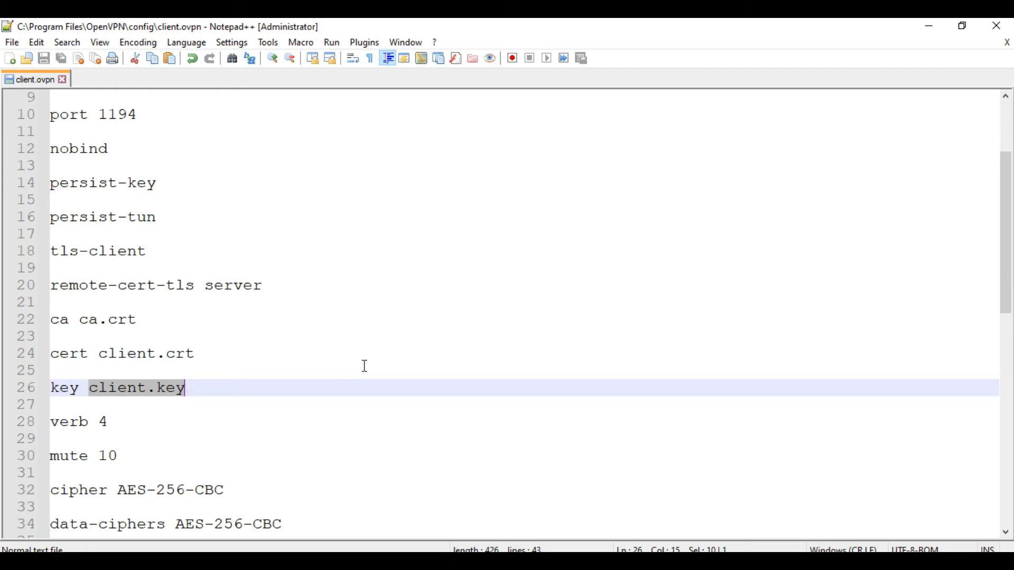
click(214, 392)
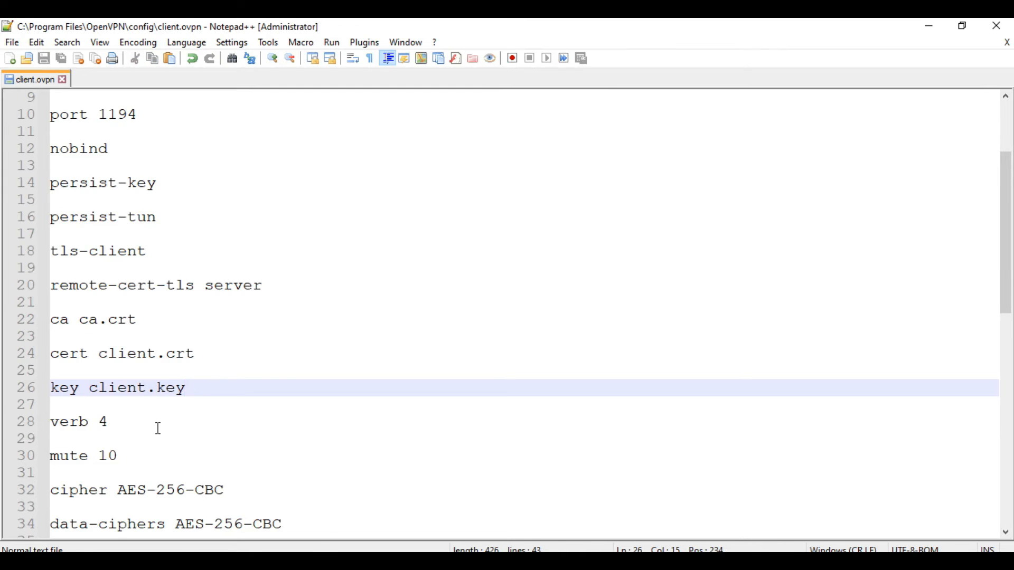
click(208, 538)
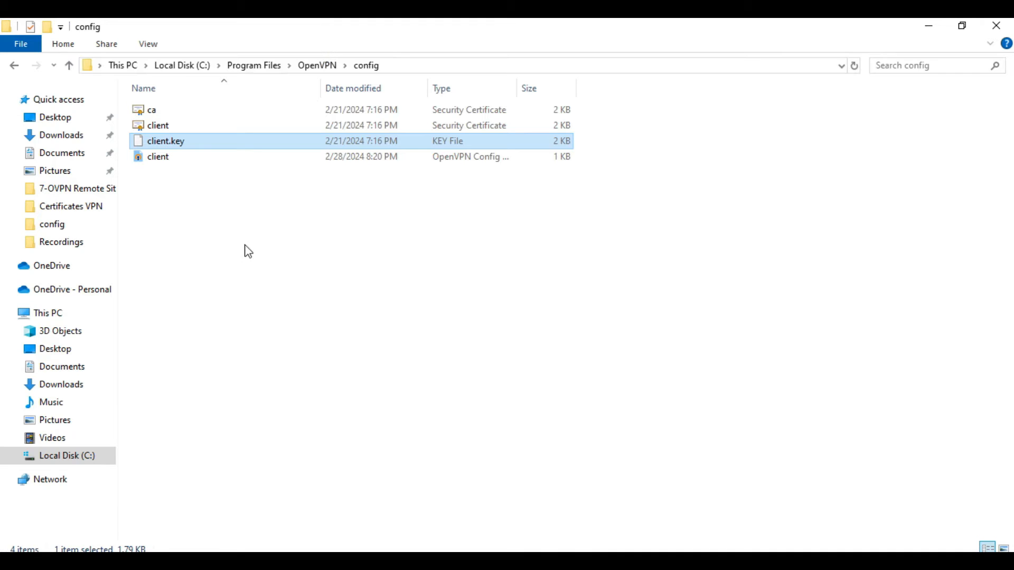
click(179, 127)
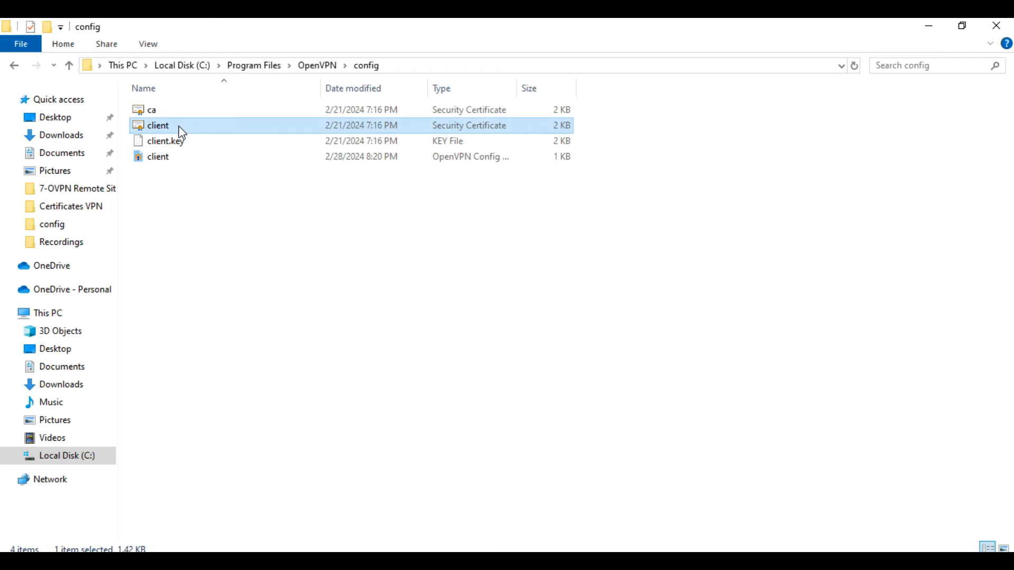
click(928, 25)
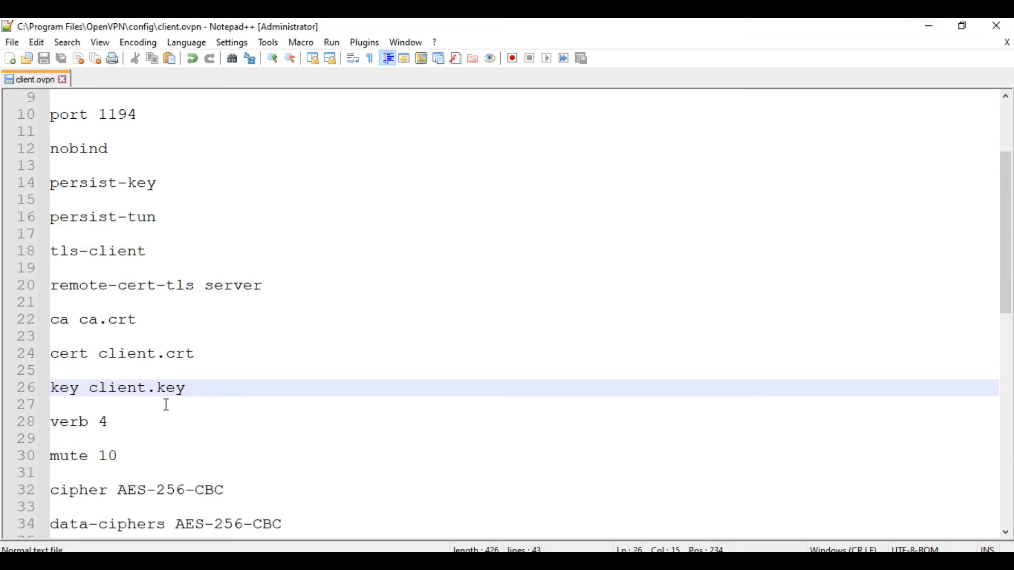
click(202, 351)
drag(98, 353, 184, 354)
click(200, 359)
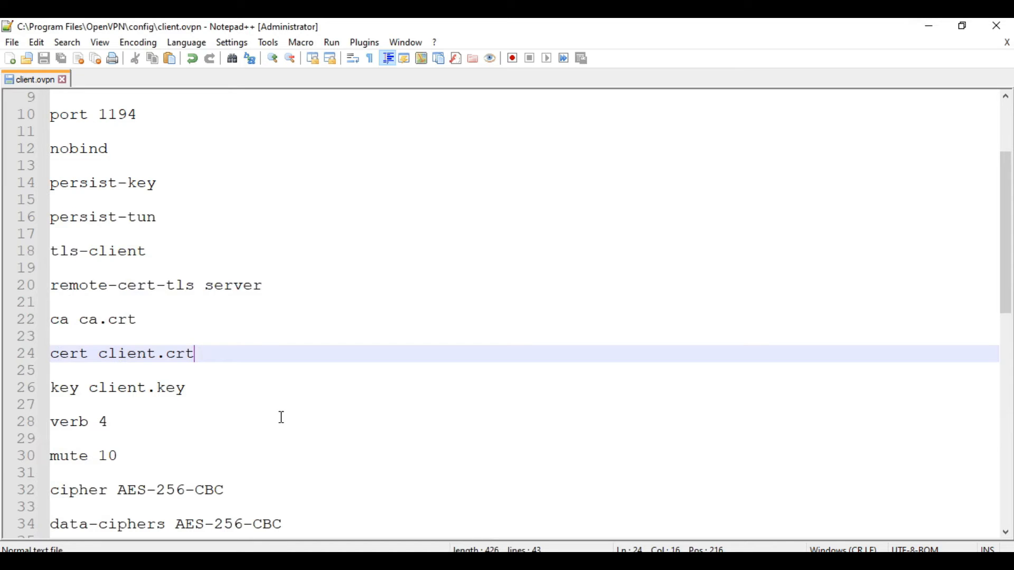
scroll(307, 405, down, 5)
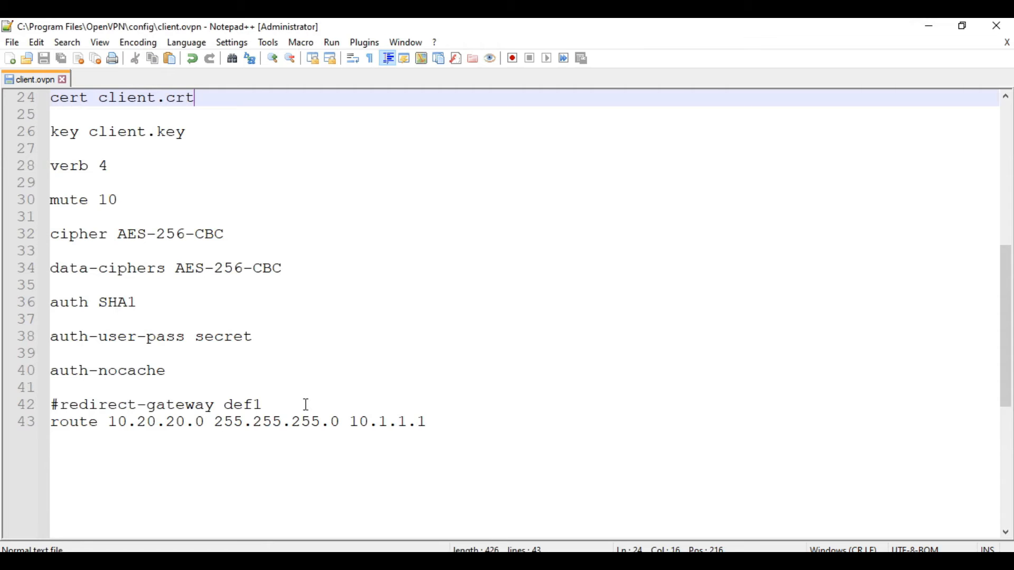
drag(85, 346, 194, 337)
click(200, 346)
click(271, 342)
click(255, 350)
drag(255, 337, 199, 338)
click(223, 372)
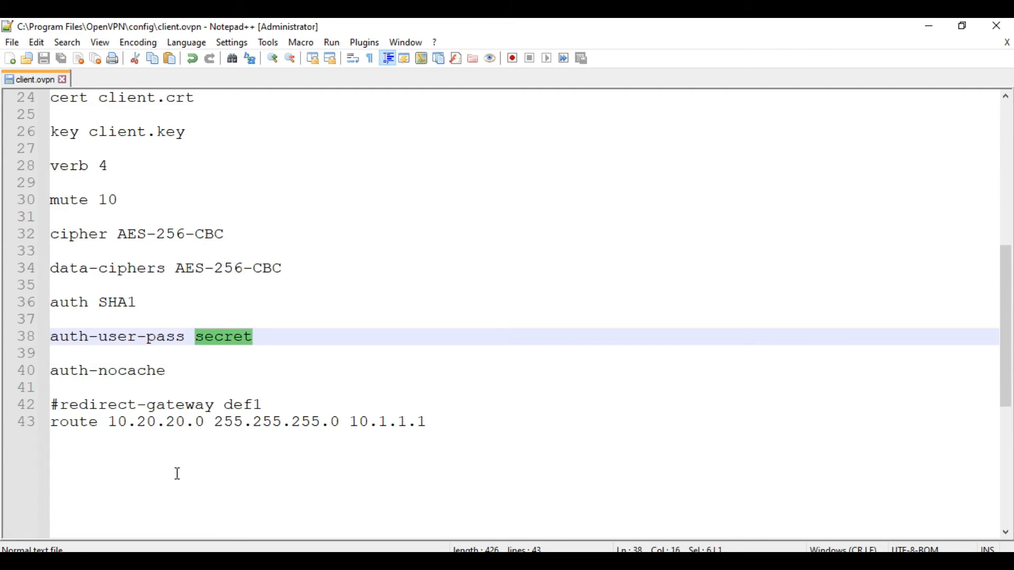
Step: Launch Notepad from the Run prompt with the notepad command
click(321, 369)
key(super+r)
text(notepad)
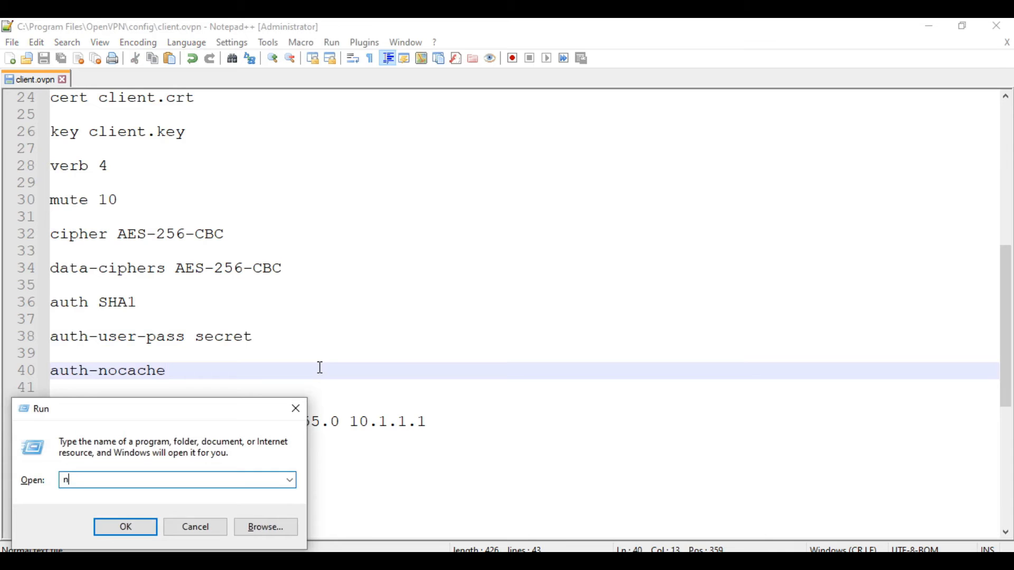
key(Return)
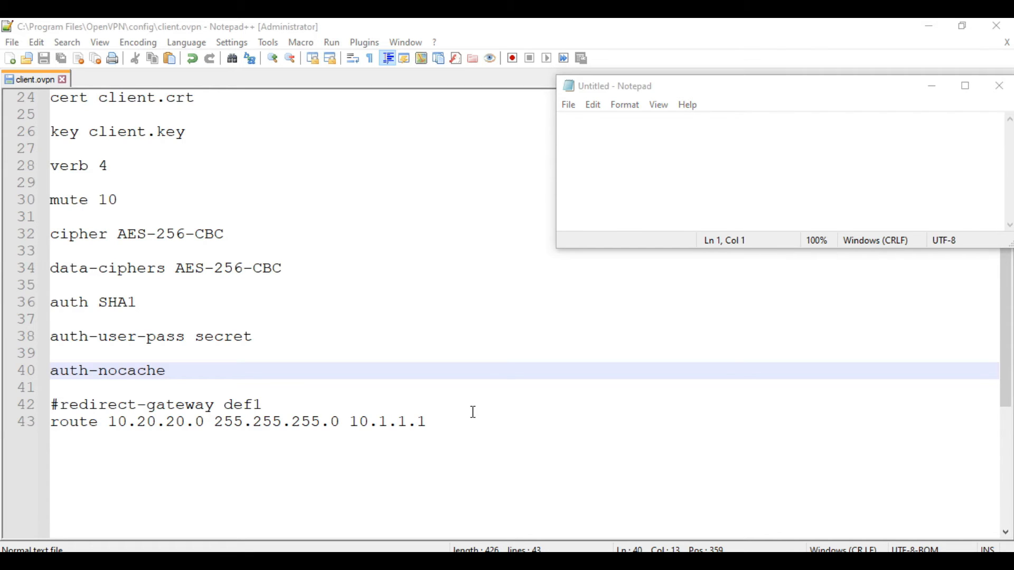
Step: Type the VPN username on line 1 and the VPN password on line 2
click(714, 165)
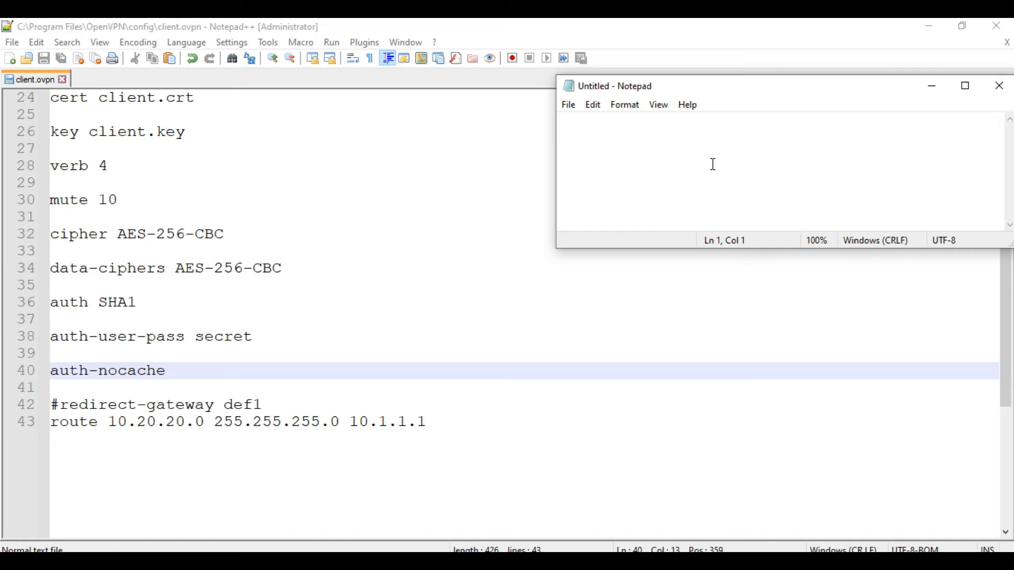
text(ovp-client2)
key(Return)
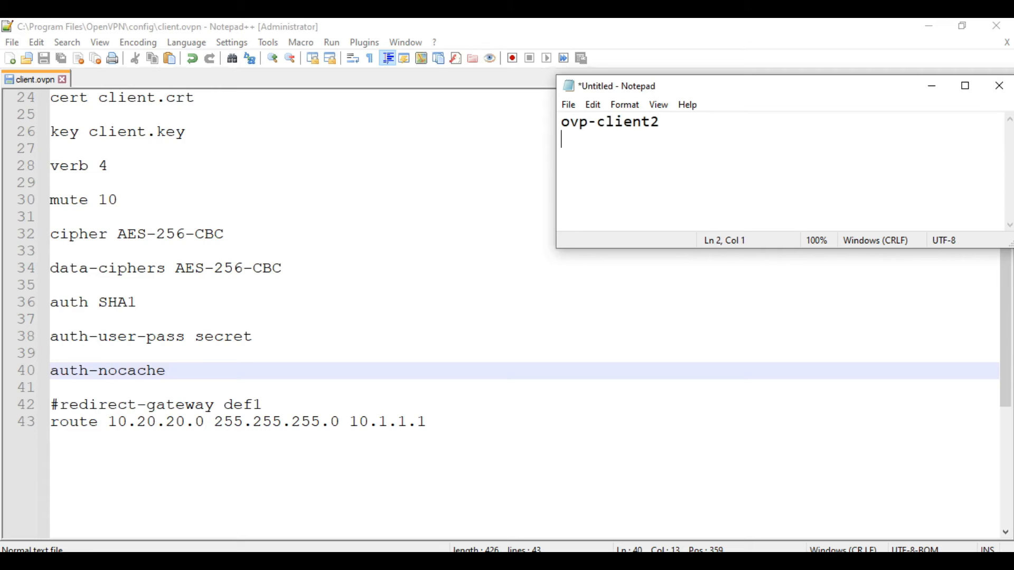
text(test1234)
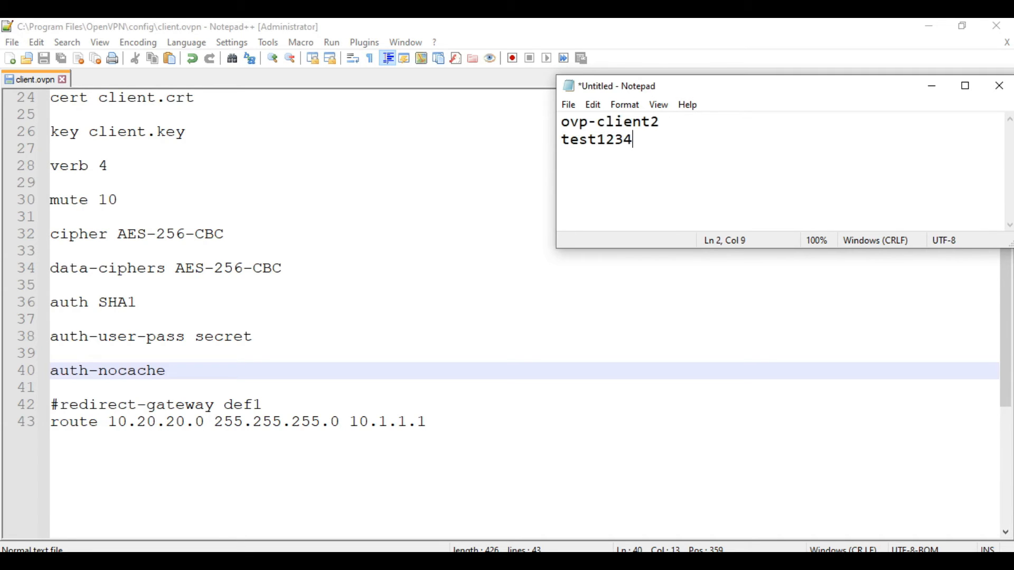
Step: Try saving the note as "secret" with file type All Files into the config folder
click(570, 106)
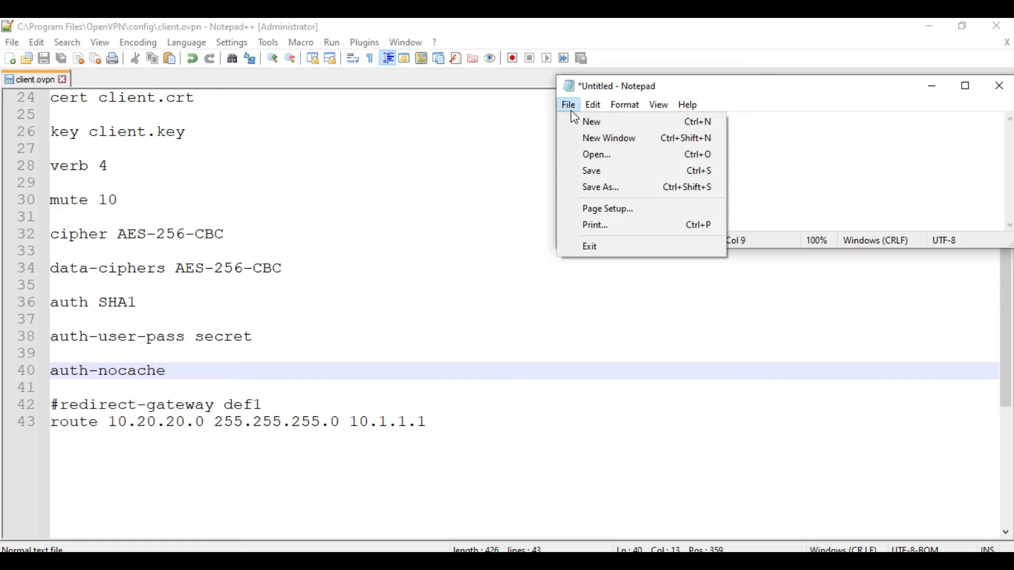
click(600, 186)
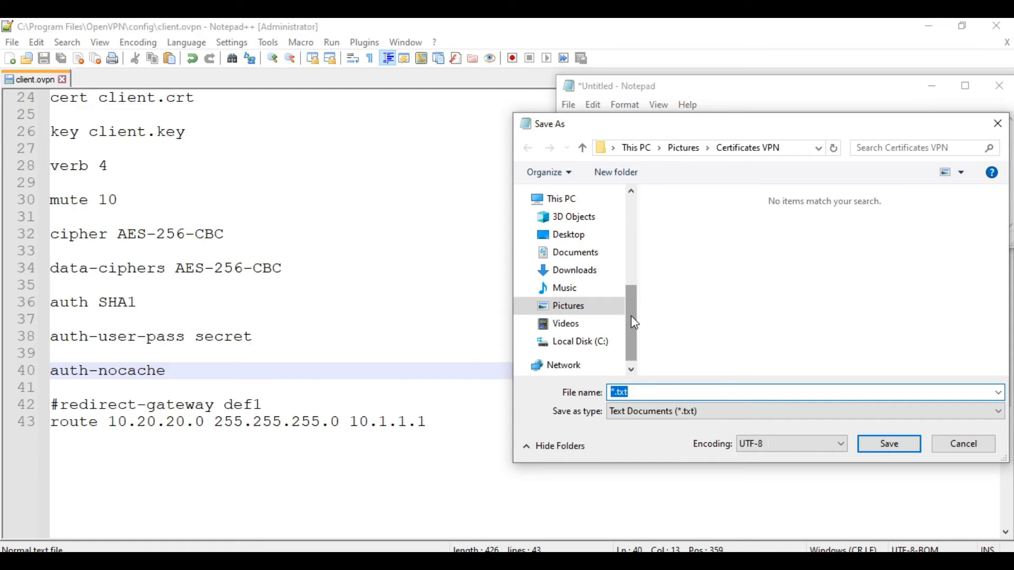
drag(630, 318, 632, 252)
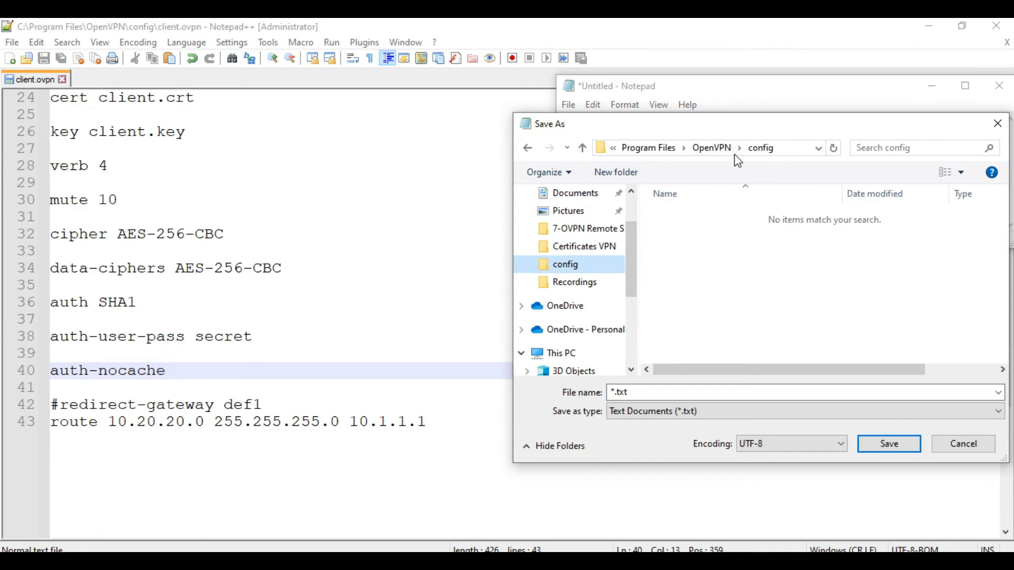
click(651, 412)
click(646, 436)
click(650, 393)
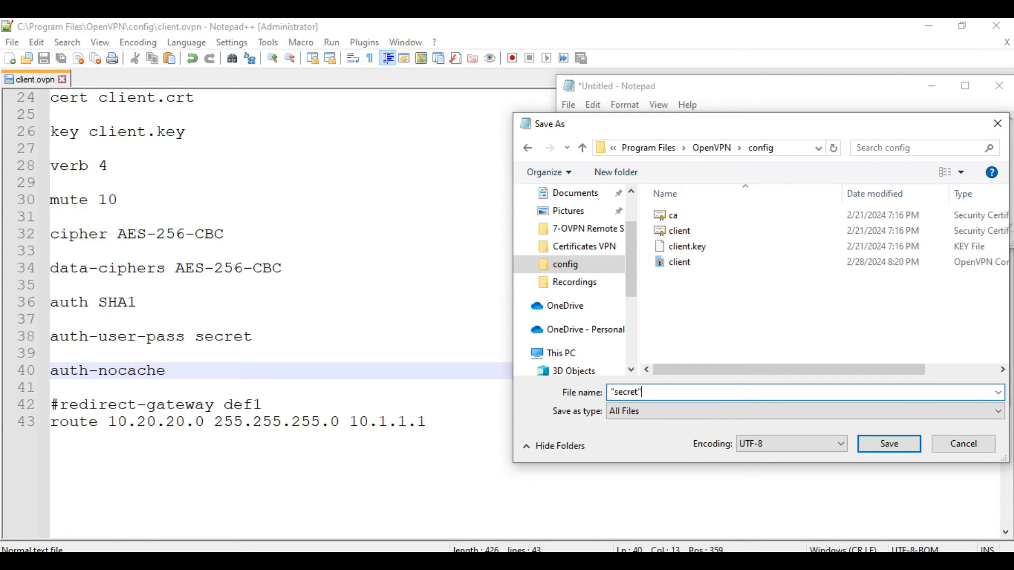
text("secret")
click(889, 444)
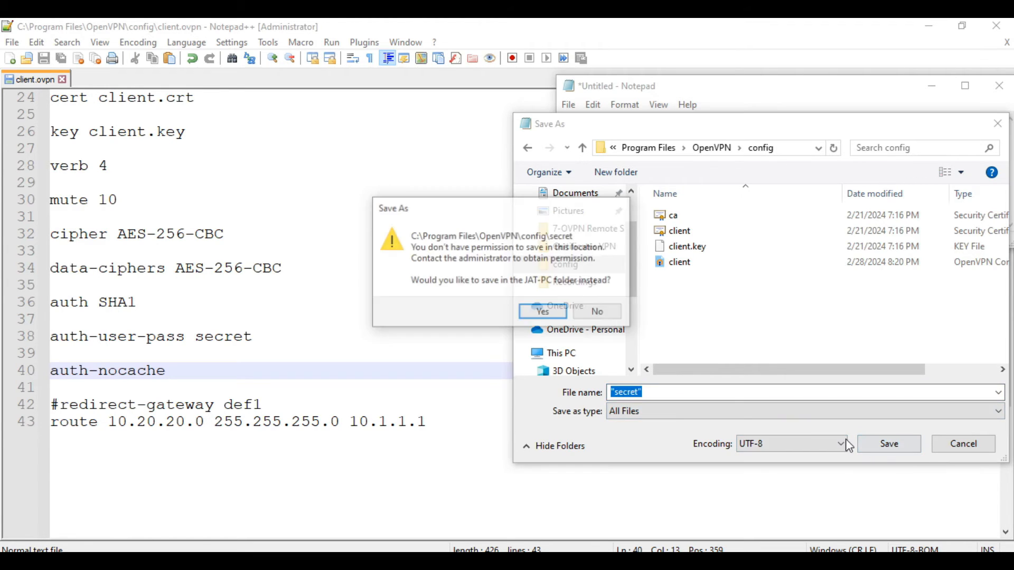
click(544, 313)
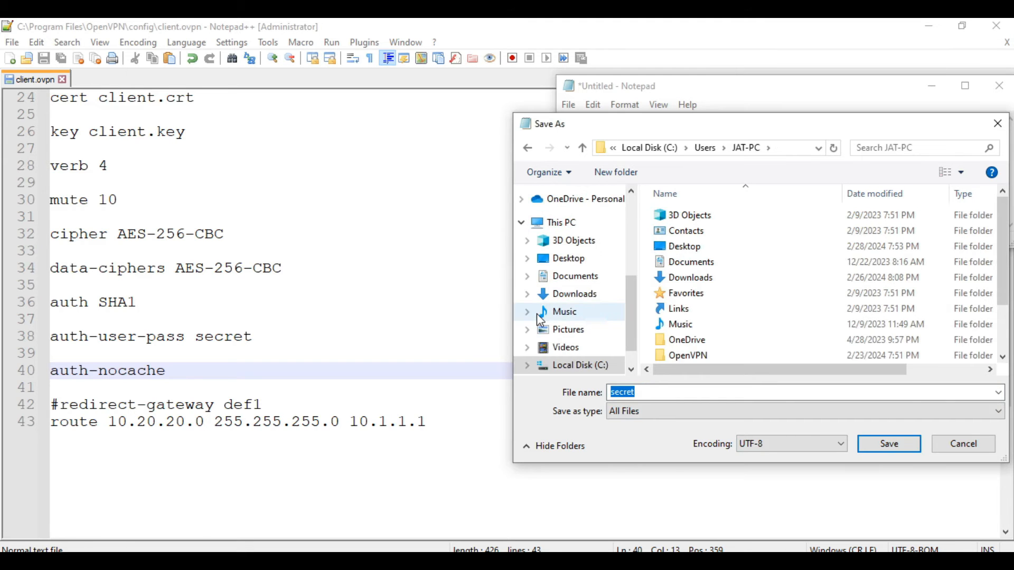
click(887, 442)
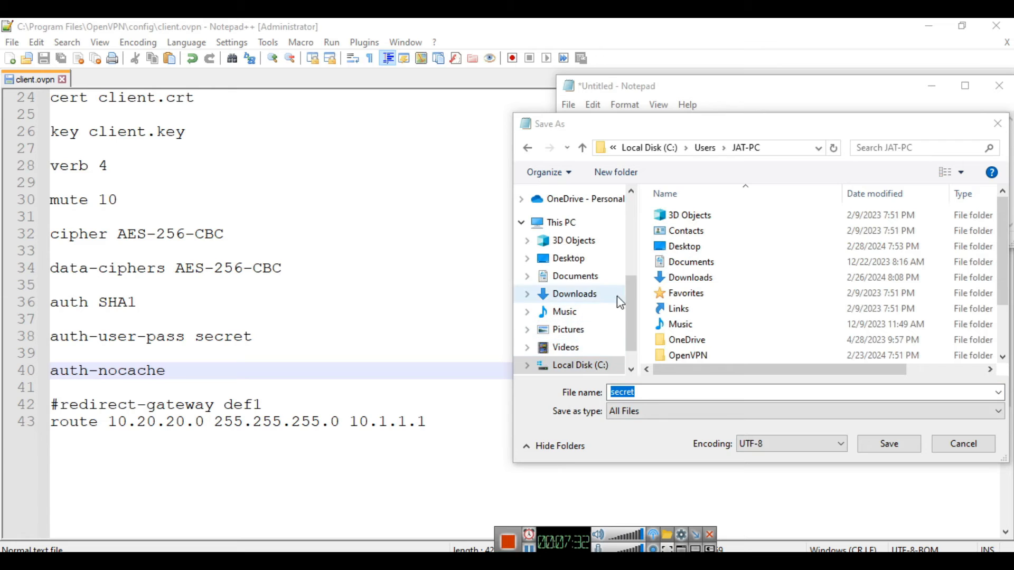
Step: Save the note as an All Files type named secret in Pictures\Certificates VPN, then close Notepad
mouse_move(630, 316)
mouse_down()
mouse_move(629, 296)
mouse_move(626, 325)
mouse_up()
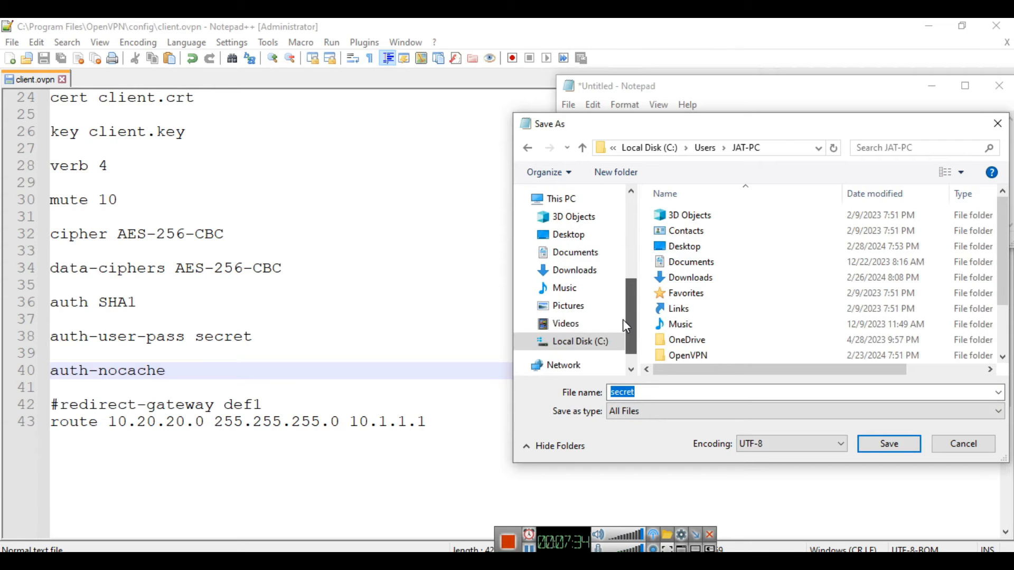
click(593, 305)
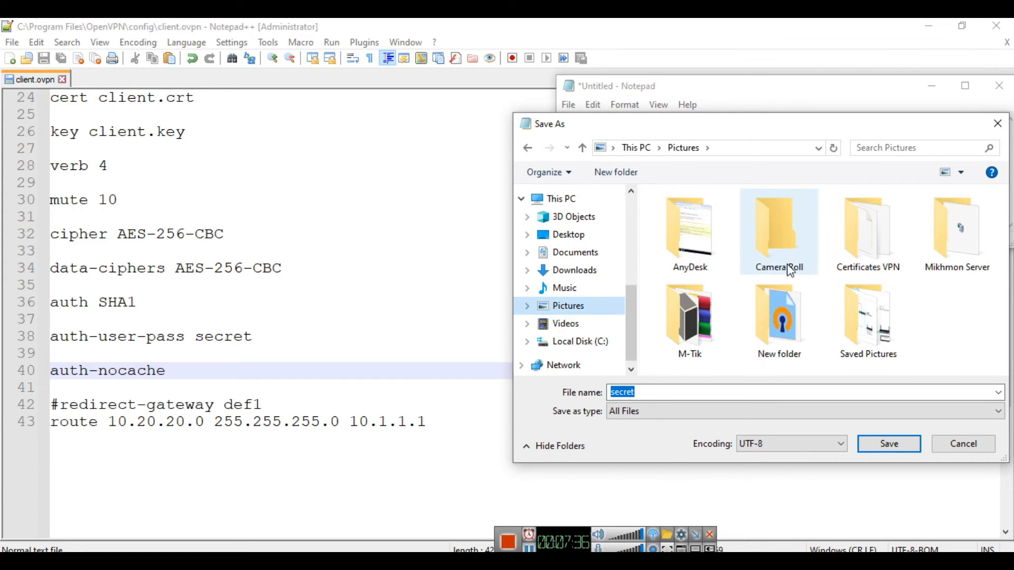
double_click(880, 249)
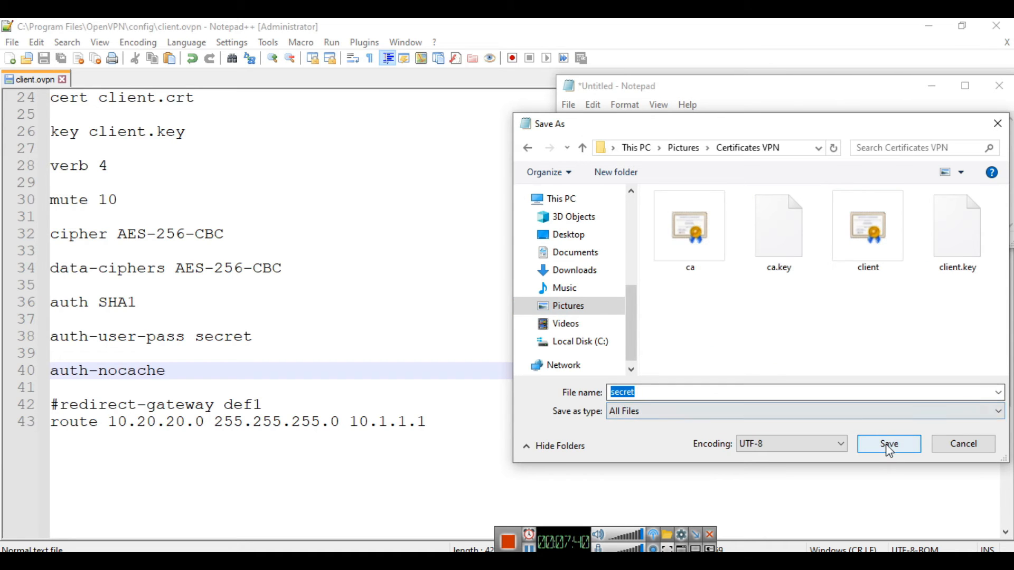
click(668, 414)
click(659, 438)
click(657, 393)
click(613, 393)
text(")
click(648, 392)
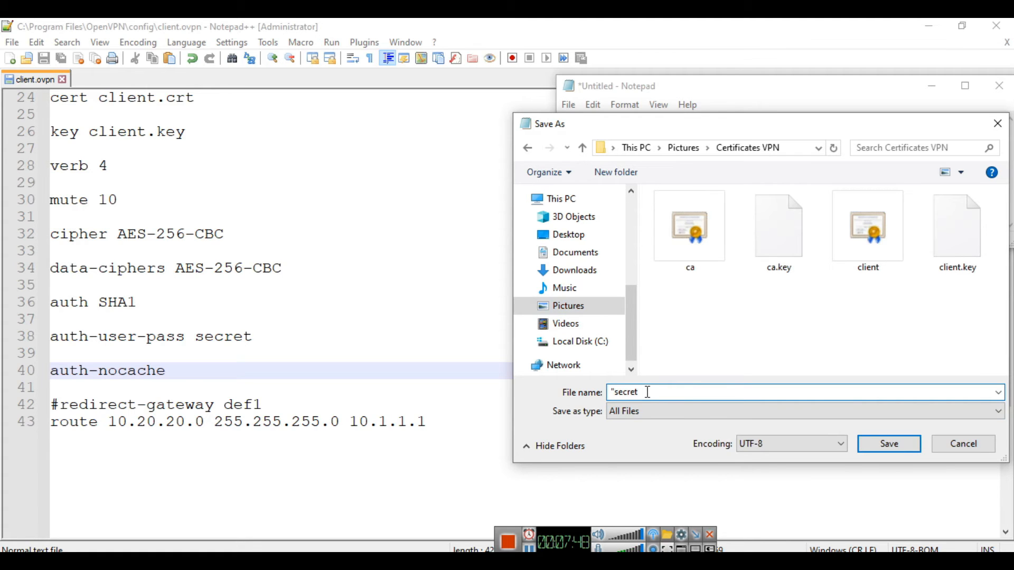
click(890, 443)
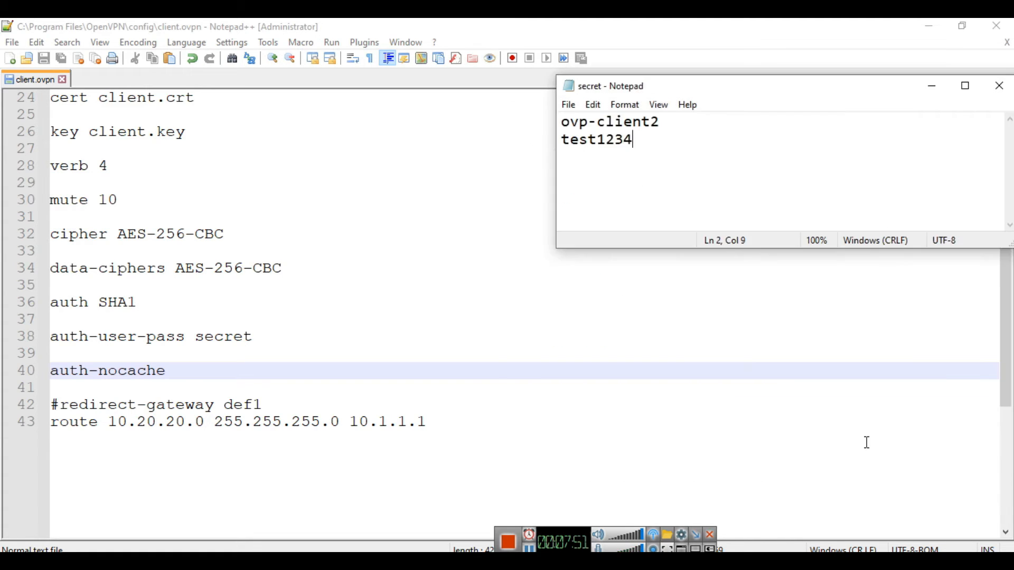
click(1000, 85)
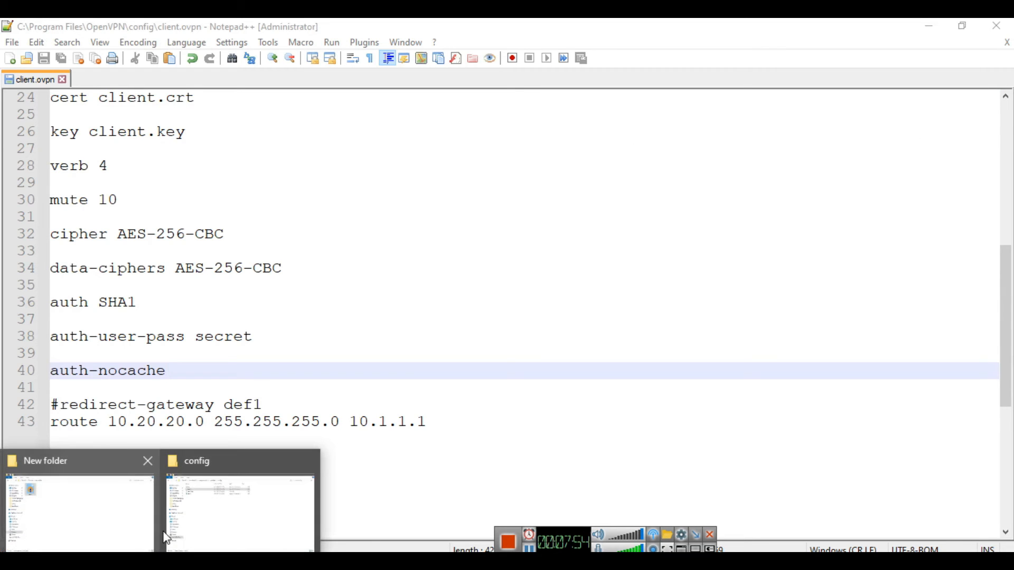
Step: Cut the secret file from Pictures\Certificates VPN
click(139, 502)
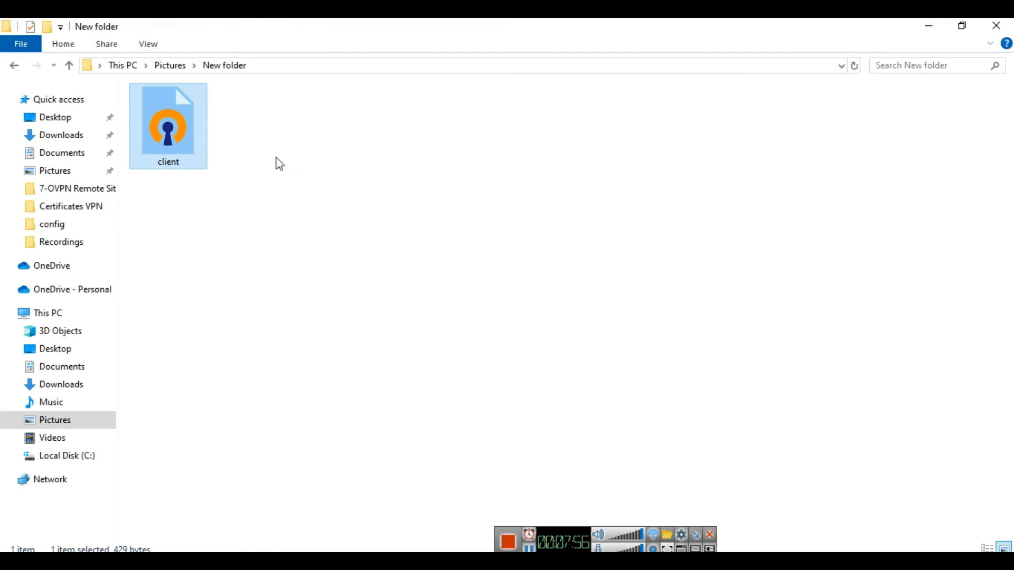
click(172, 67)
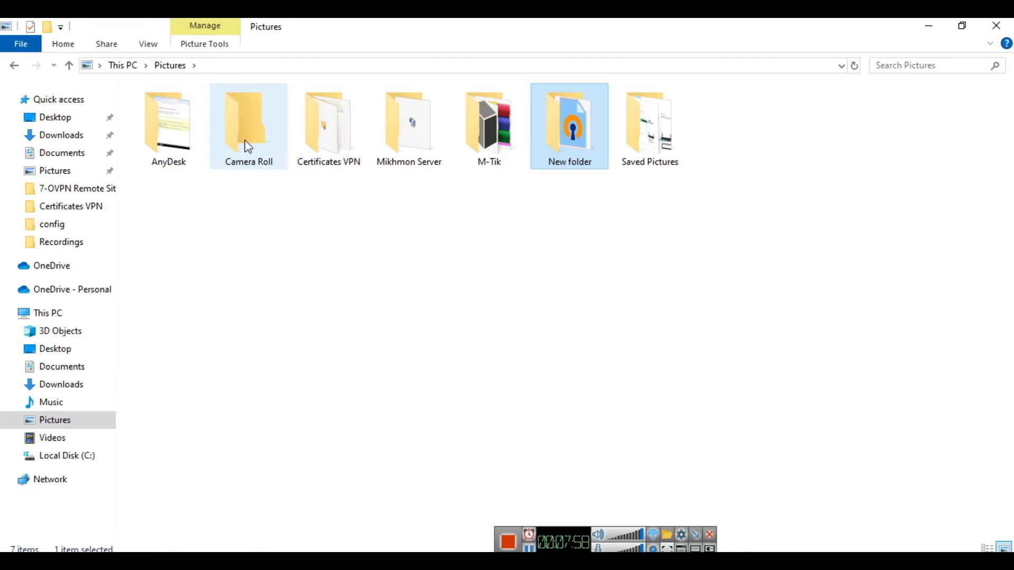
double_click(315, 143)
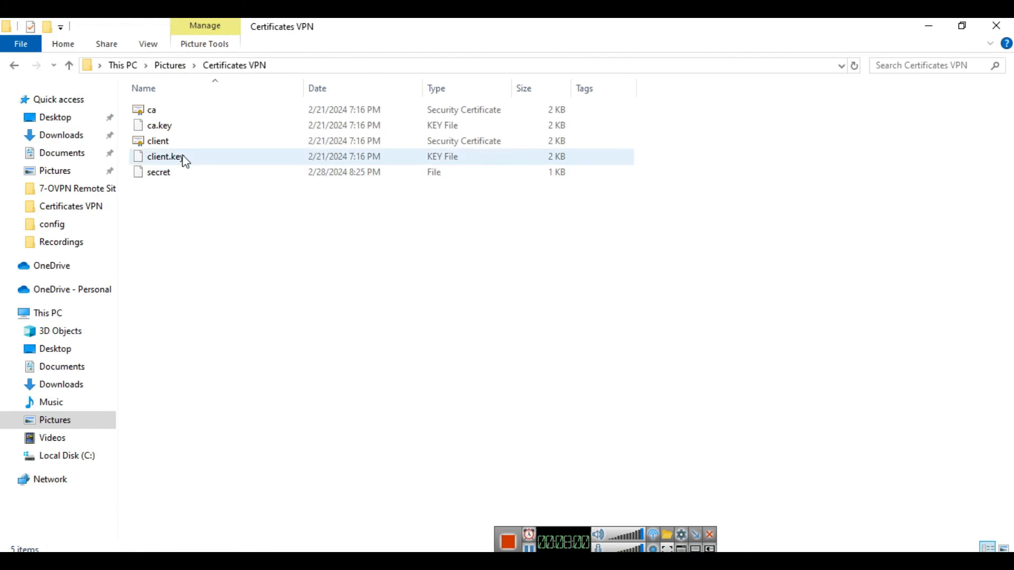
double_click(160, 175)
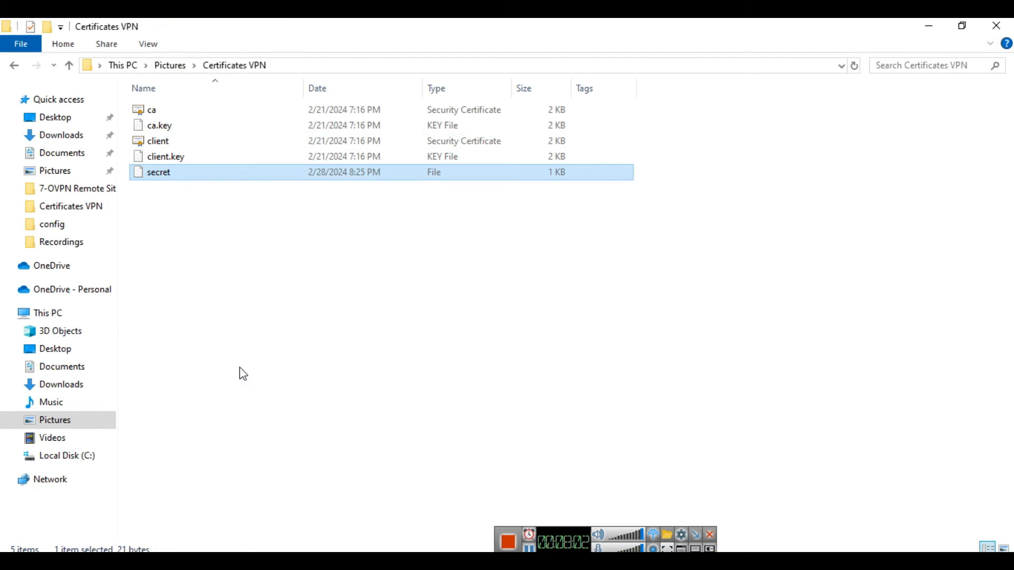
key(shift+F10)
click(222, 395)
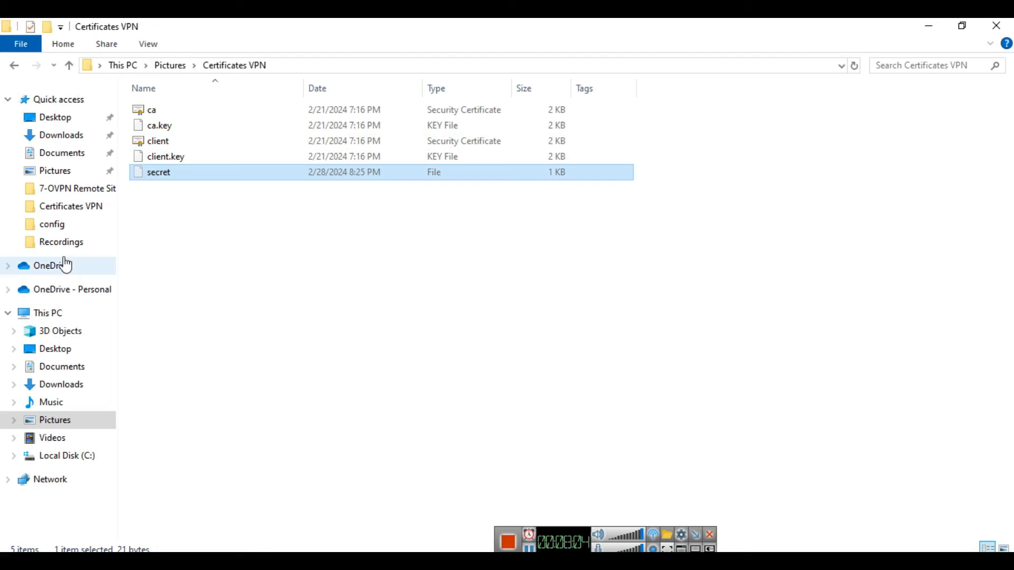
Step: Paste secret into the OpenVPN config folder with administrator permission, then return to client.ovpn in Notepad++
click(61, 226)
right_click(359, 311)
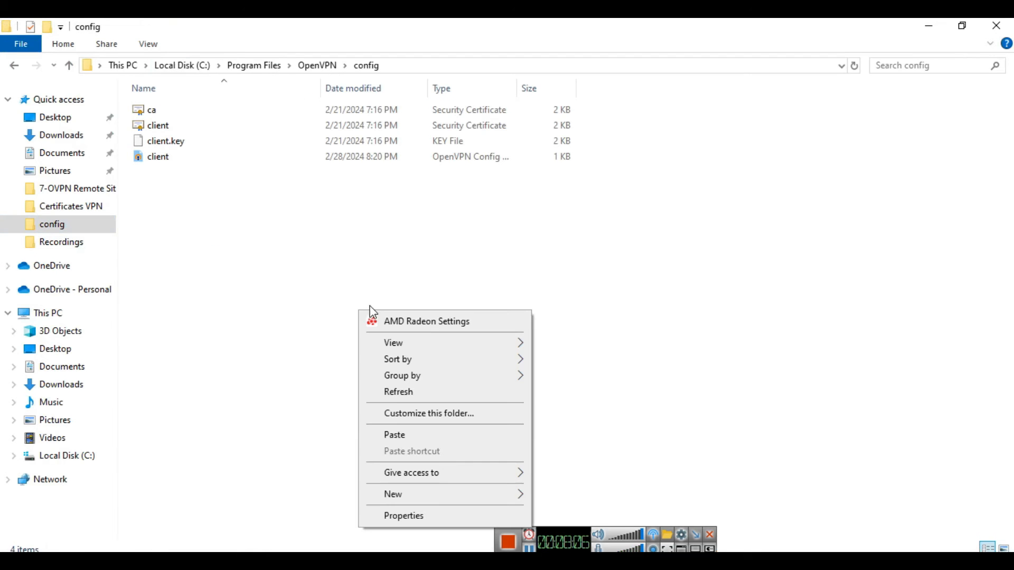
click(396, 436)
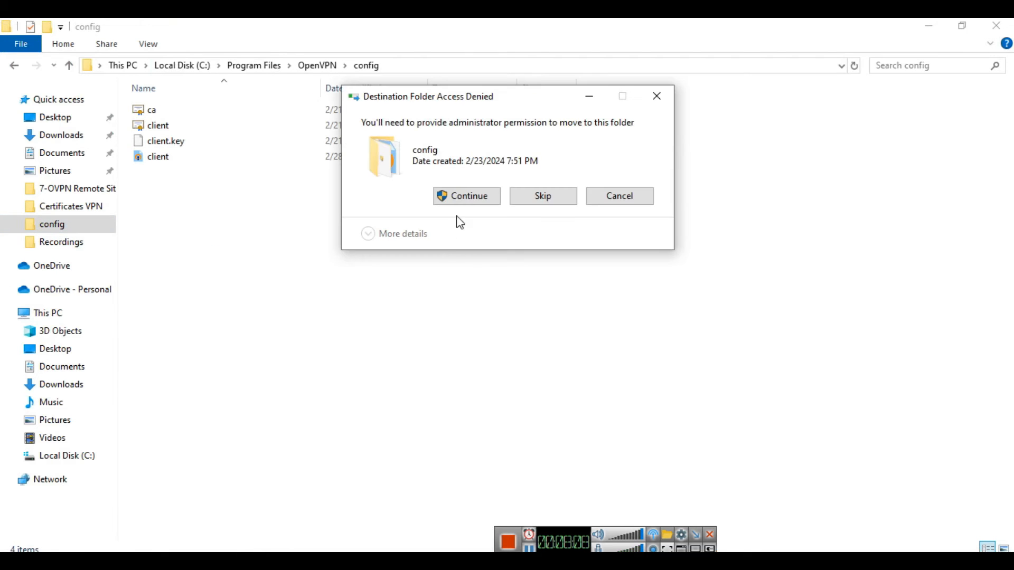
click(466, 198)
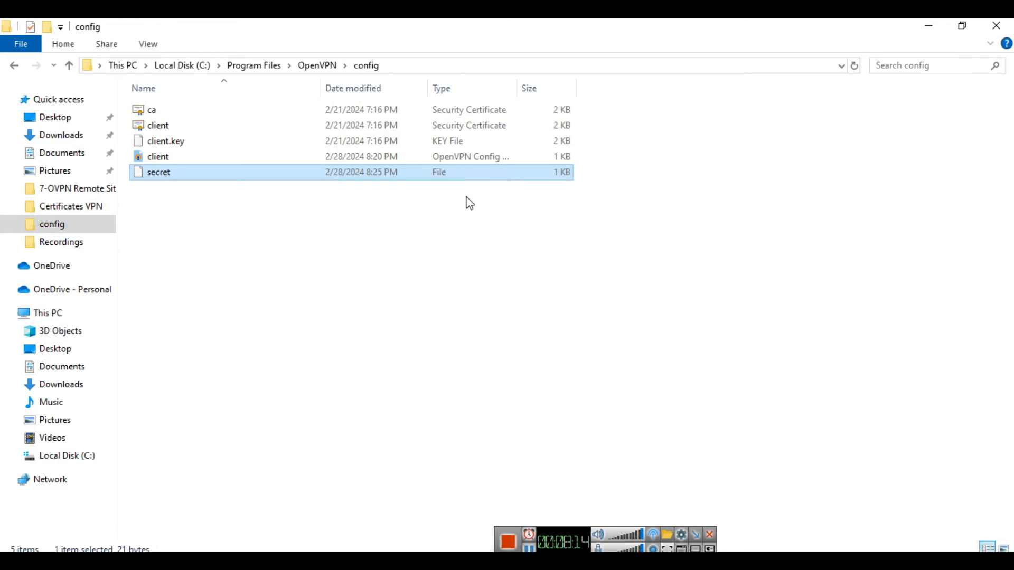
click(464, 323)
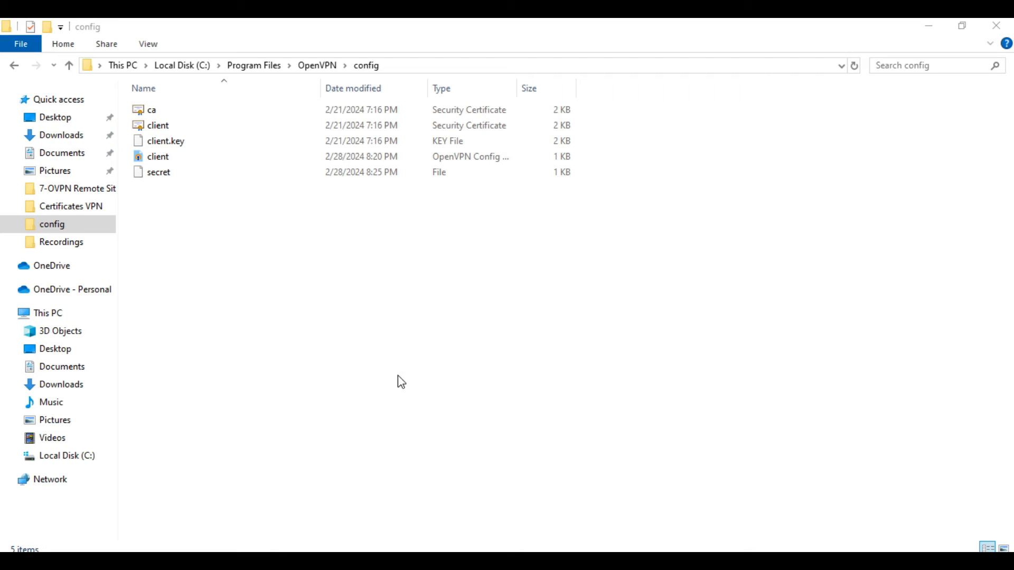
click(331, 559)
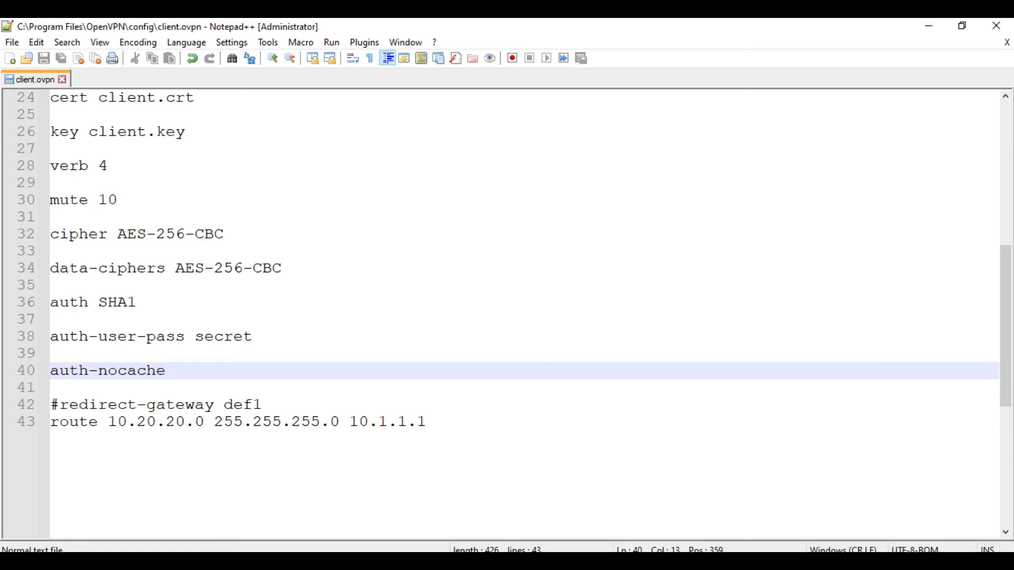
Step: Highlight the office Local IP in the VPN Remote Site diagram, then return to client.ovpn
click(450, 381)
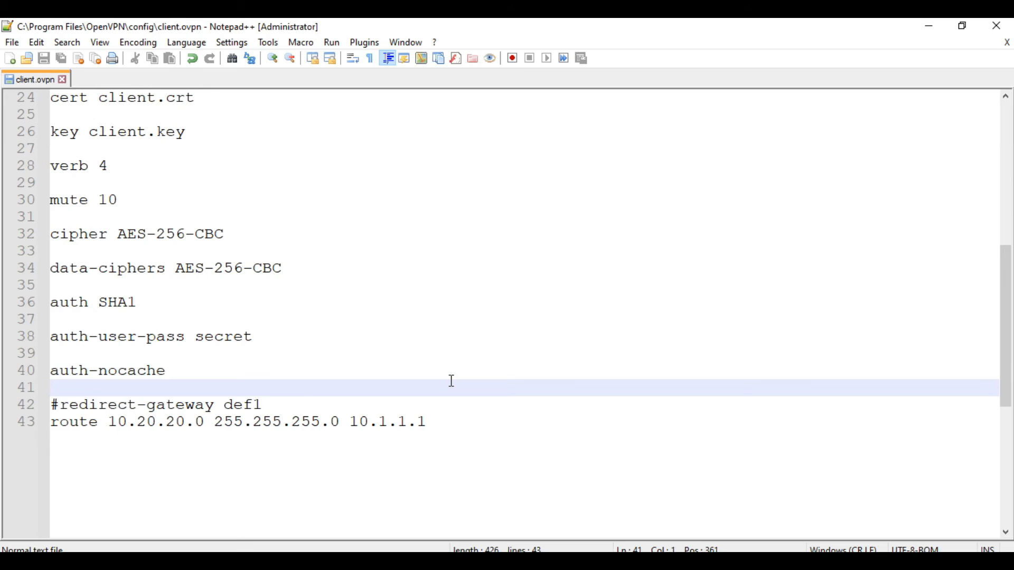
click(370, 559)
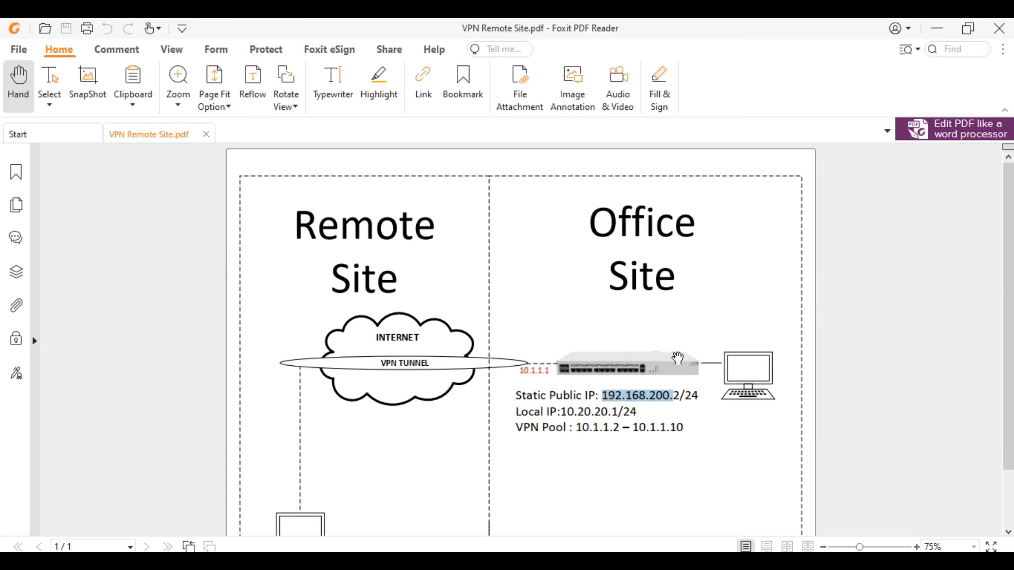
drag(561, 412, 631, 418)
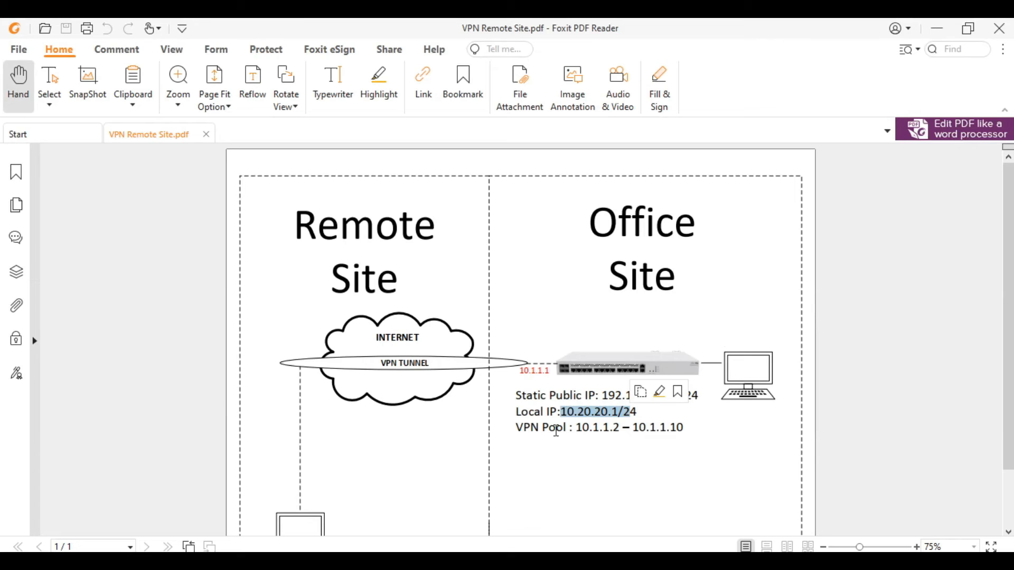
click(312, 561)
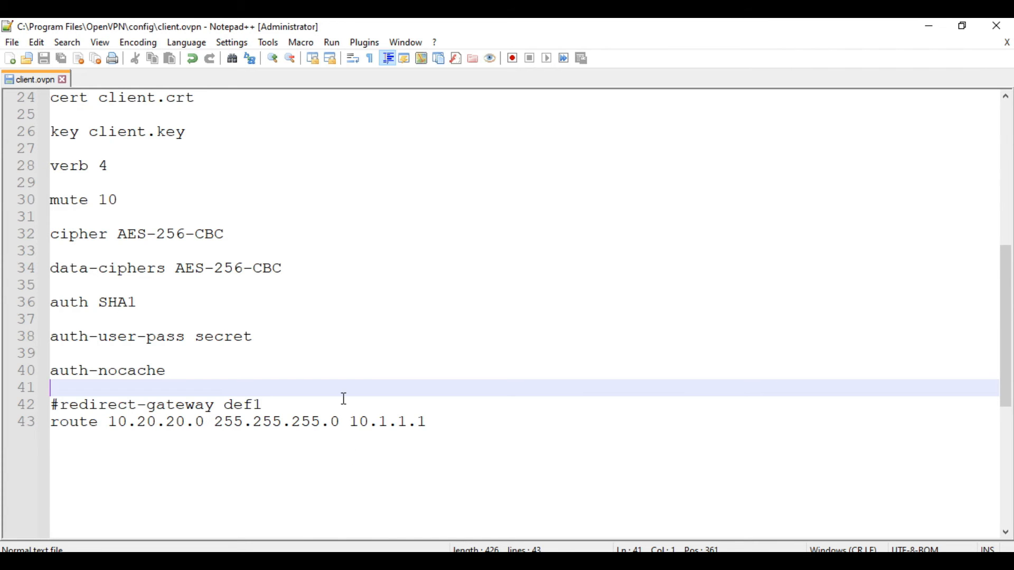
Step: Remove the # from the redirect-gateway def1 line on line 42, then put it back
drag(268, 410, 37, 411)
click(135, 447)
key(Delete)
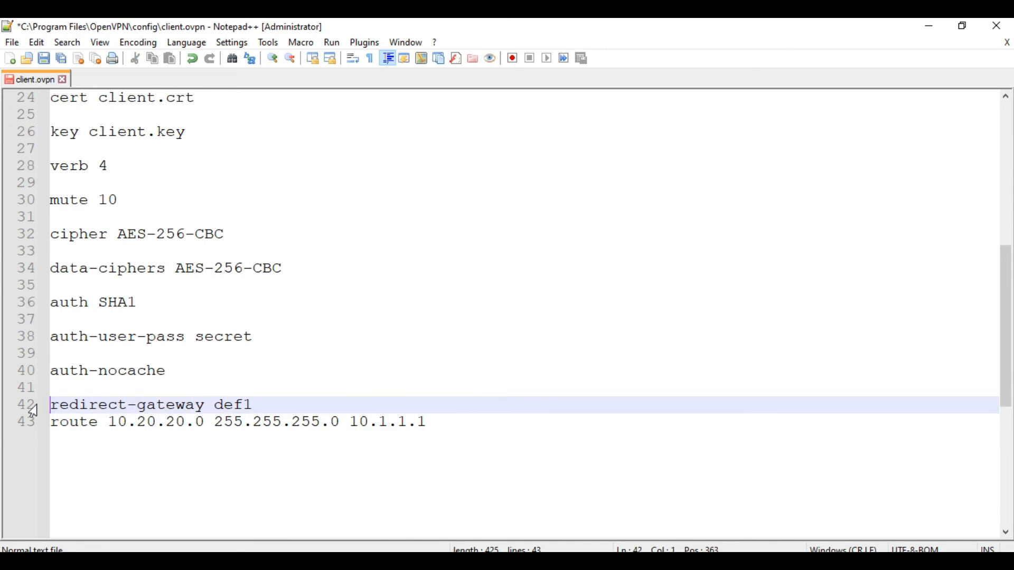
click(56, 423)
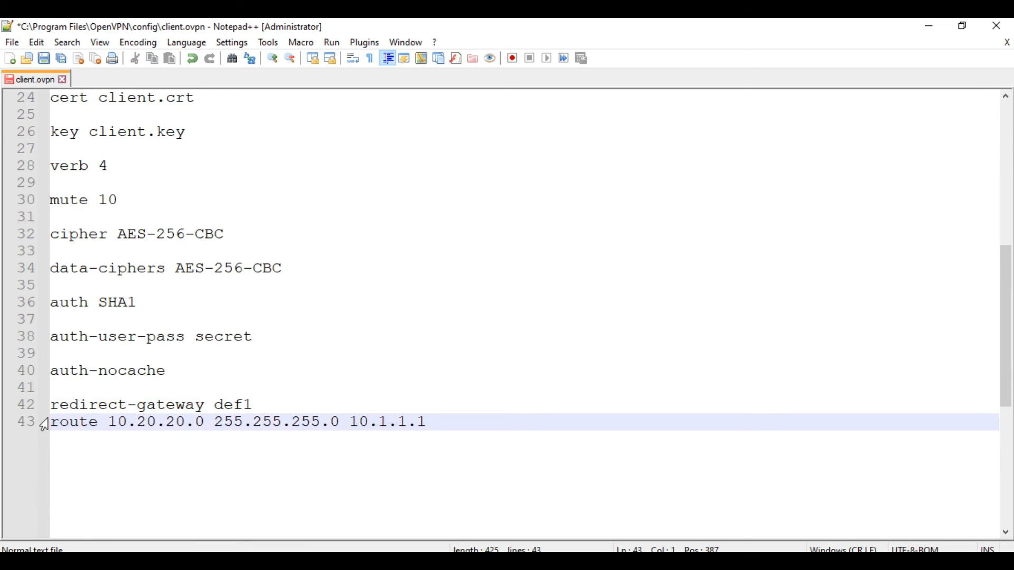
drag(51, 423, 442, 419)
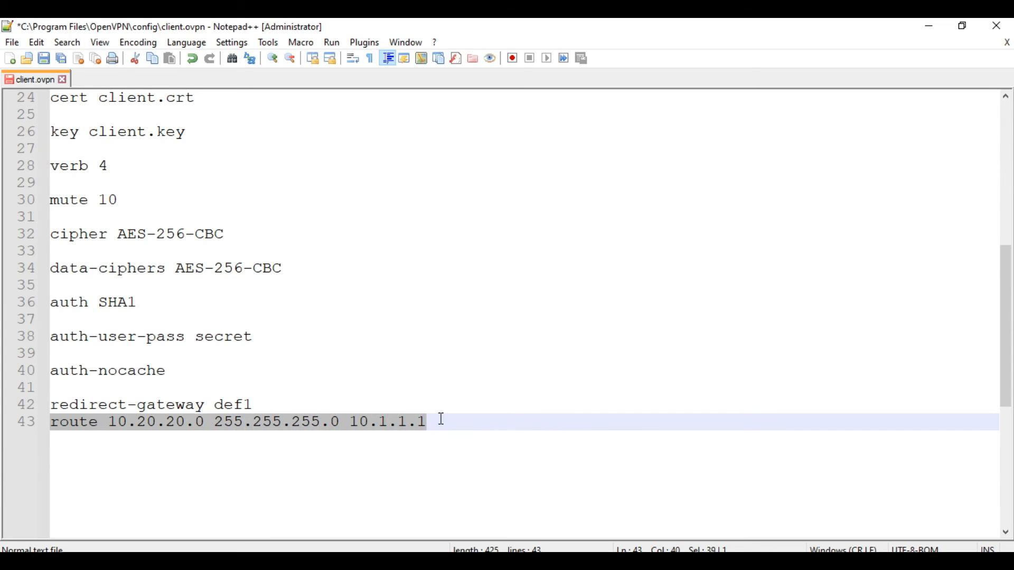
click(442, 419)
click(53, 406)
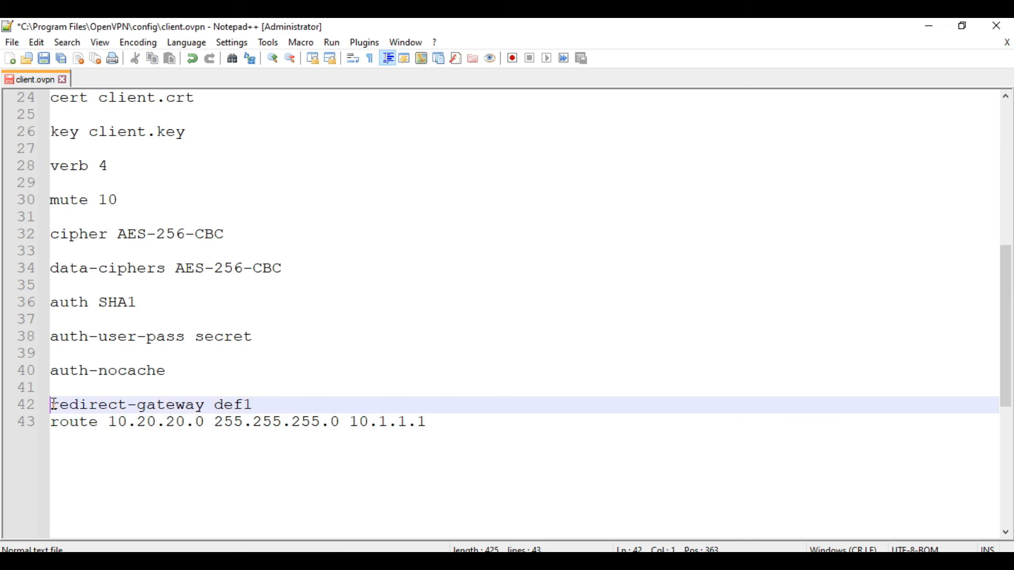
text(#)
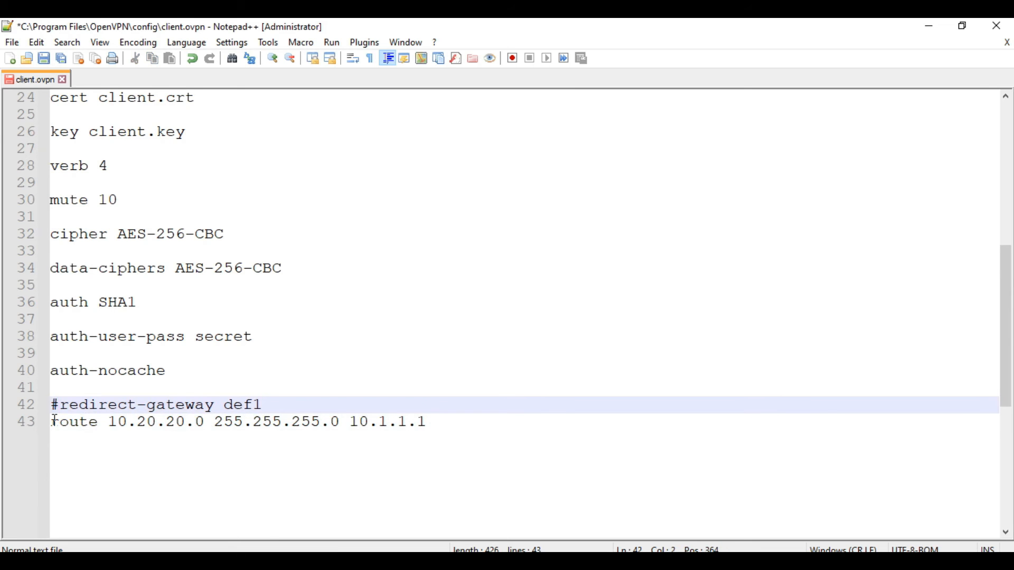
Step: Select the 10.20.20.0 network address on the route line and switch to the Foxit diagram
click(52, 423)
shift+click(429, 422)
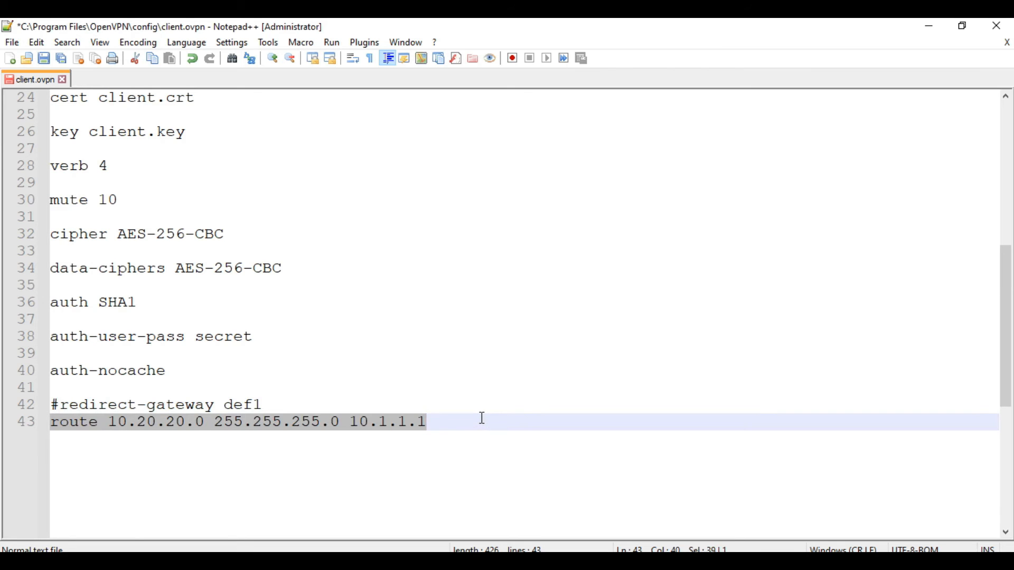
click(213, 452)
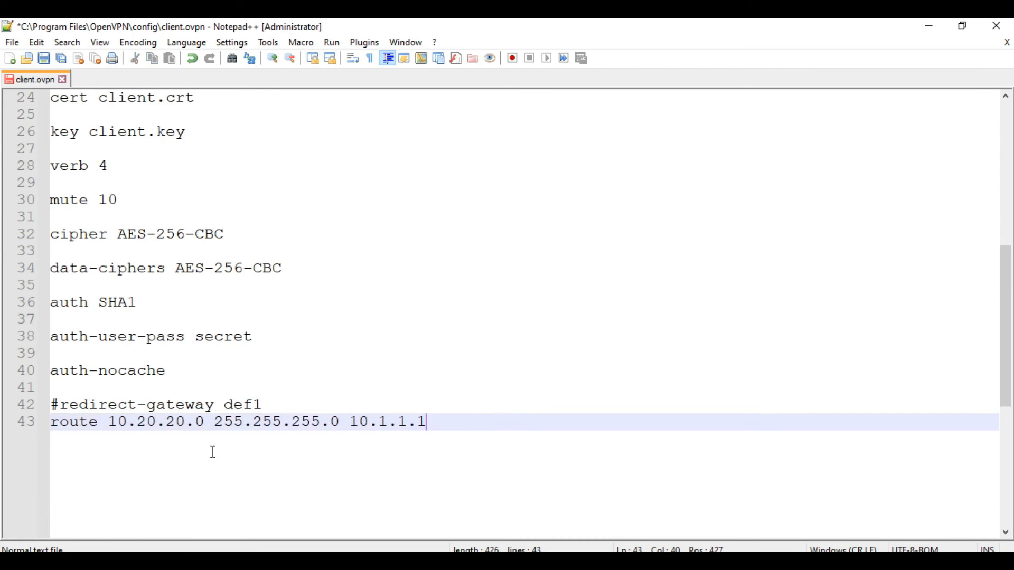
click(95, 426)
click(108, 426)
drag(109, 426, 205, 424)
key(alt+Tab)
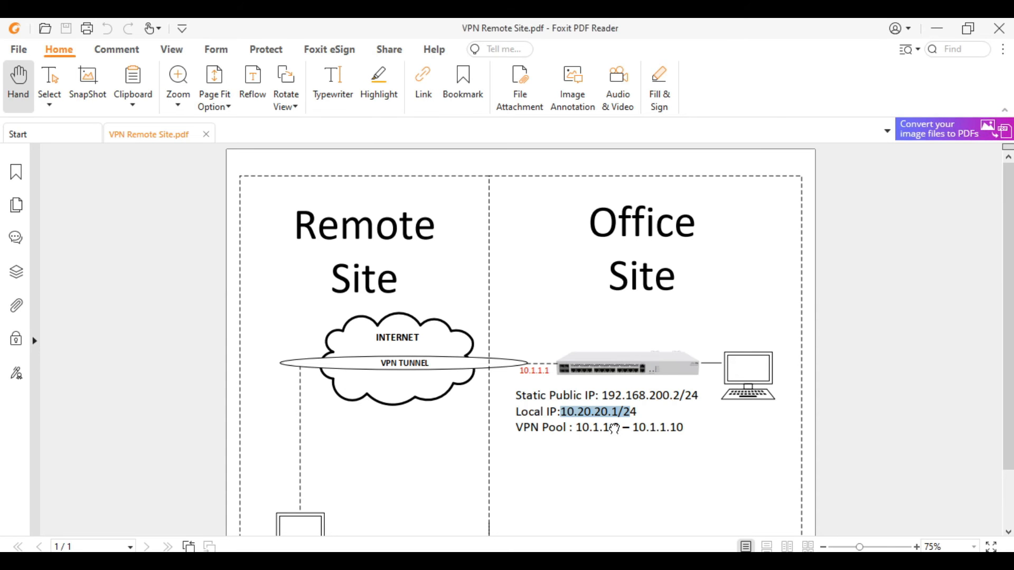
Step: Check the route's 255.255.255.0 netmask against the diagram, then minimize Foxit and go back to client.ovpn
click(615, 429)
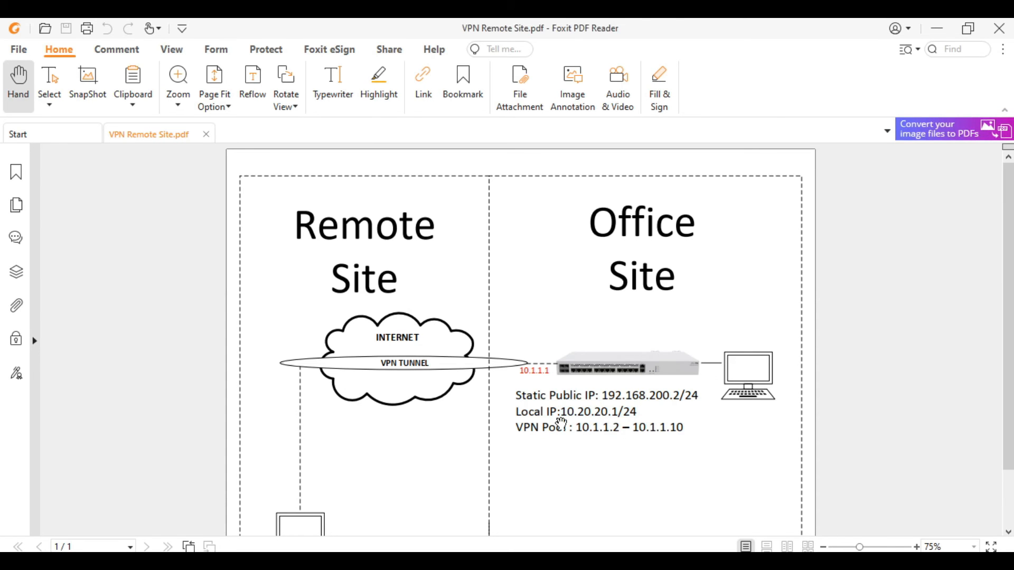
click(938, 28)
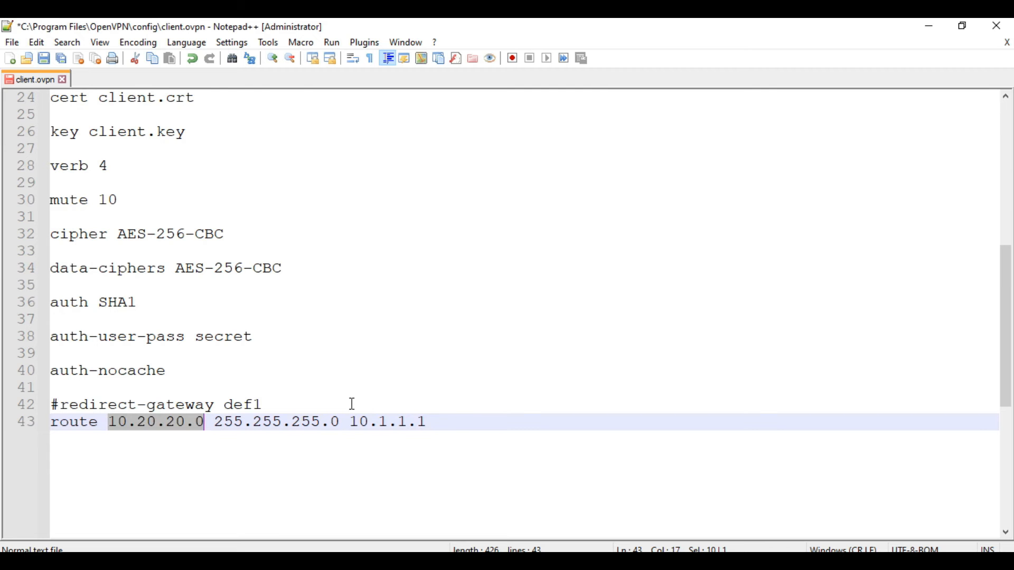
drag(215, 423, 428, 423)
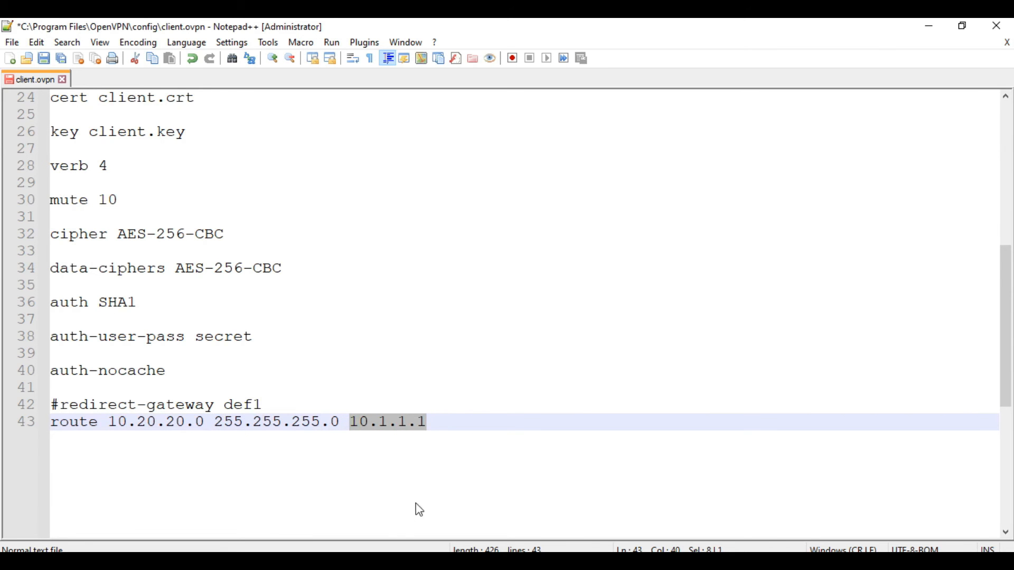
click(388, 560)
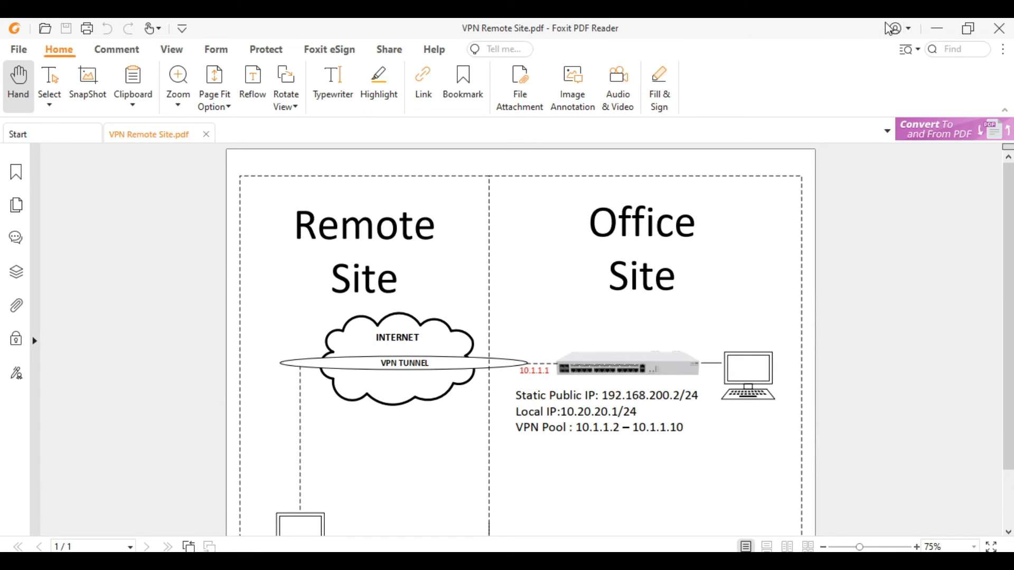
click(936, 29)
click(521, 286)
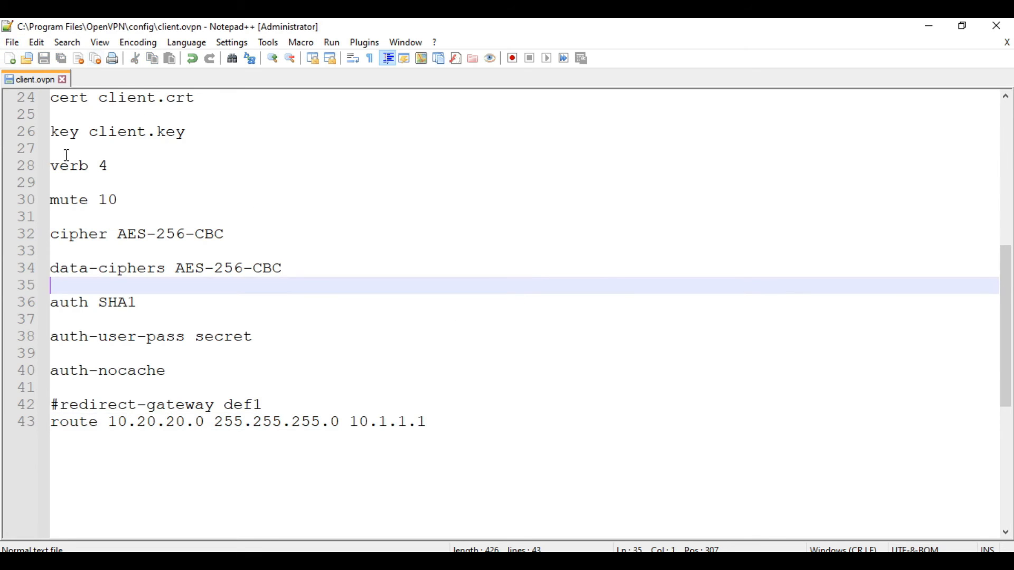
click(12, 42)
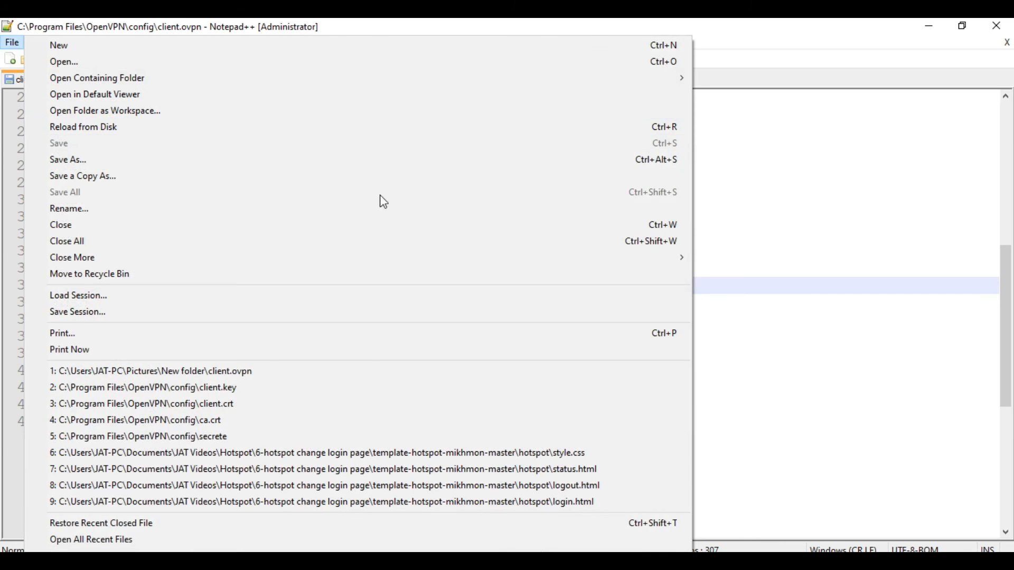
Step: Launch OpenVPN GUI from the Start menu's Recently added list; it reports already running
click(854, 285)
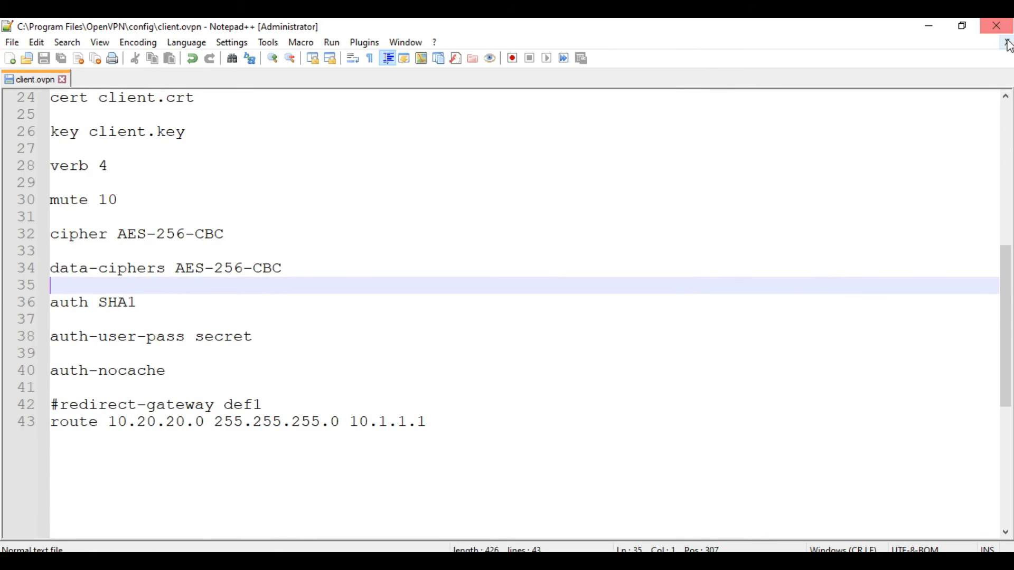
key(super)
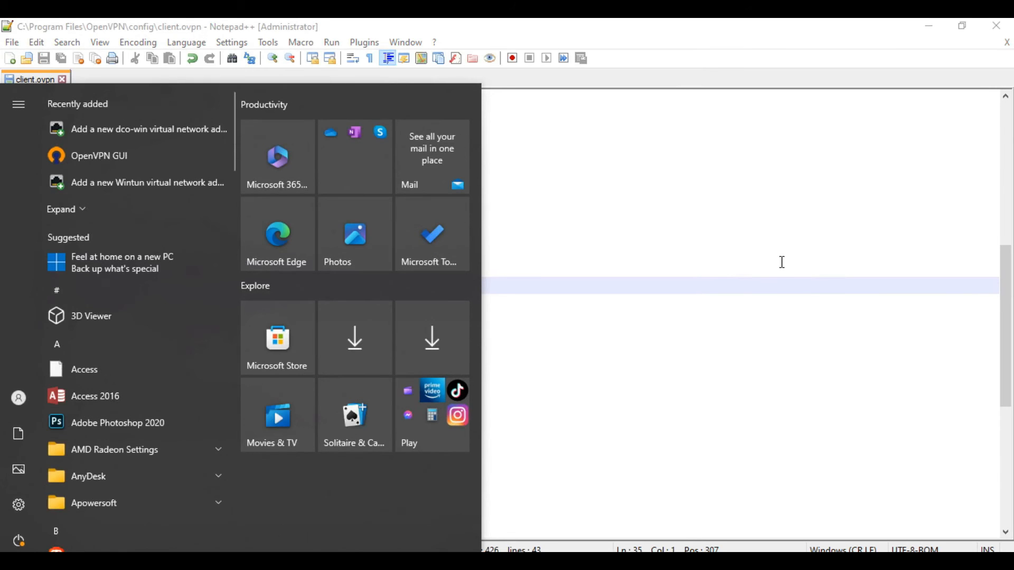
key(super)
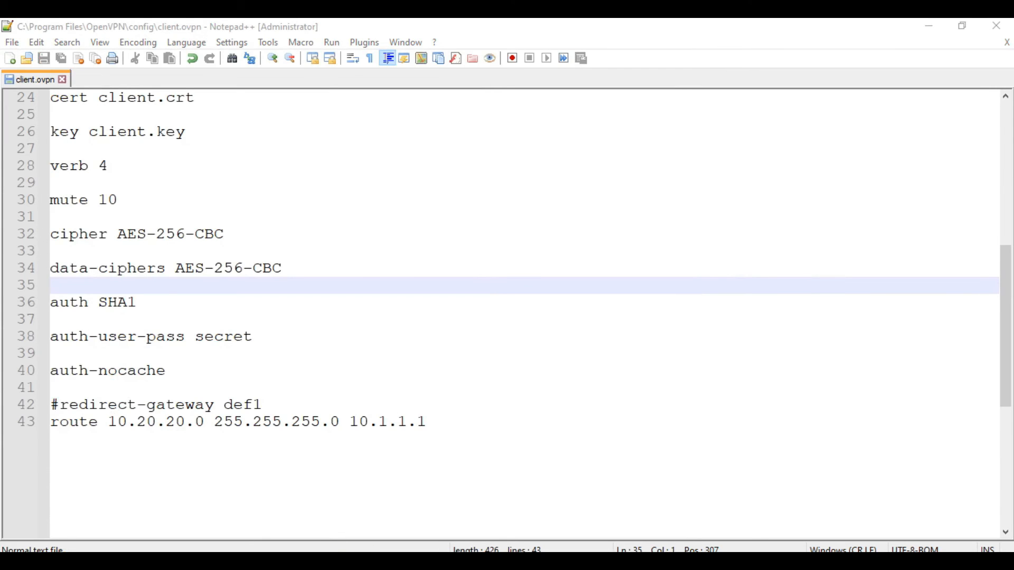
mouse_move(419, 563)
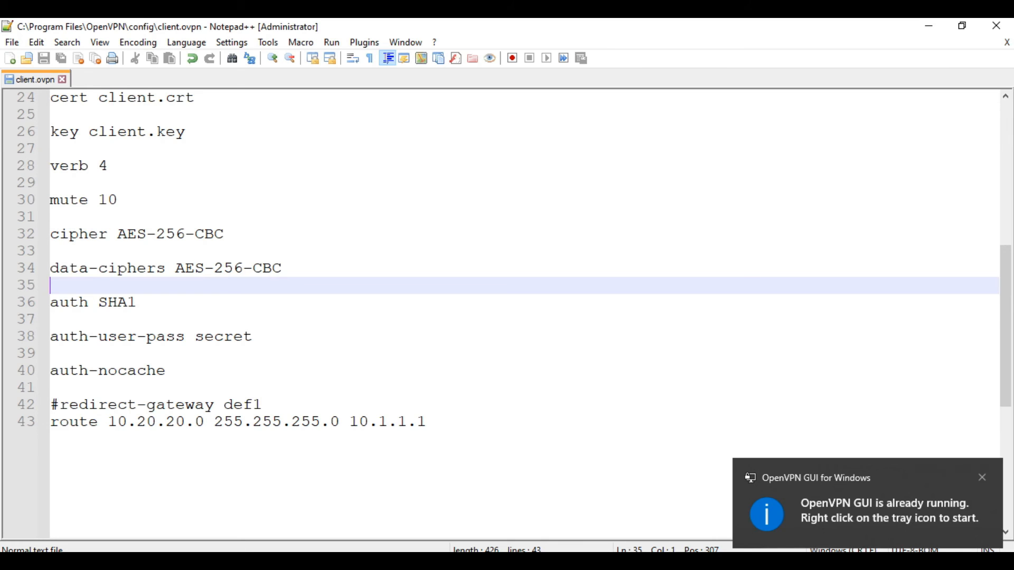
Step: Choose Connect for the client profile from the OpenVPN GUI tray icon
click(981, 478)
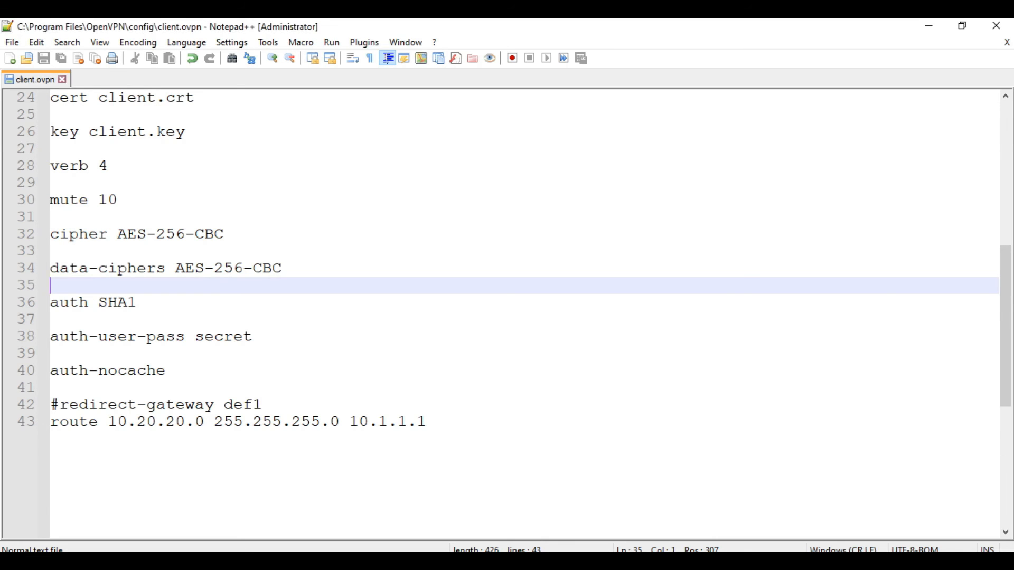
click(811, 560)
right_click(844, 541)
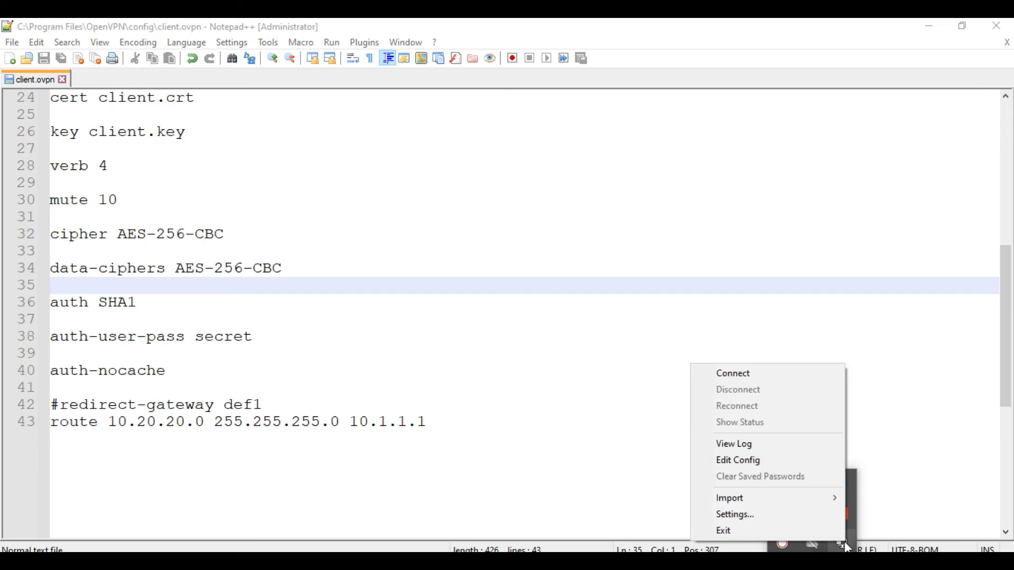
click(775, 377)
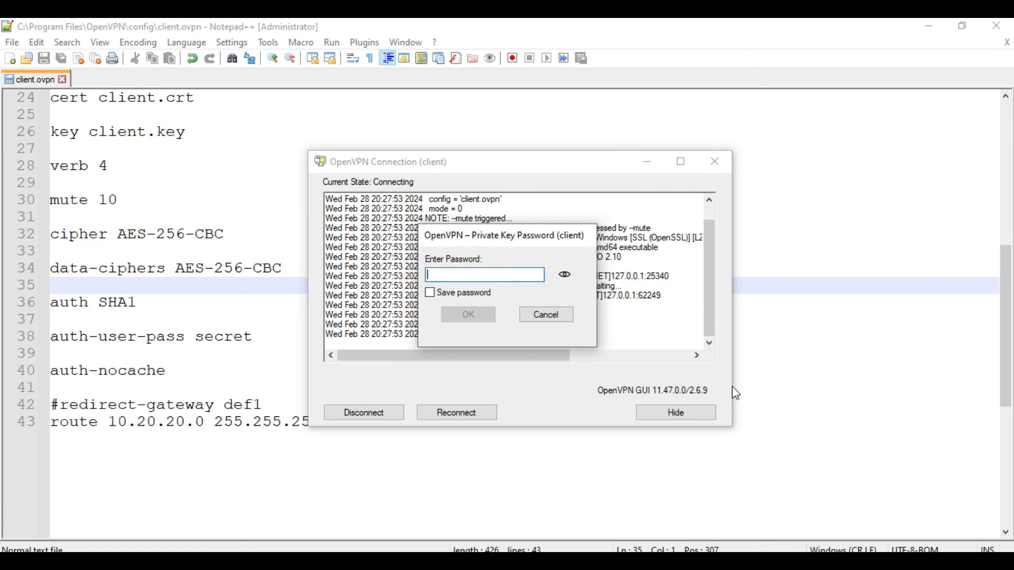
Step: Enter the private key password with Save password ticked, connecting as 10.1.1.10
click(436, 294)
click(448, 275)
text(**)
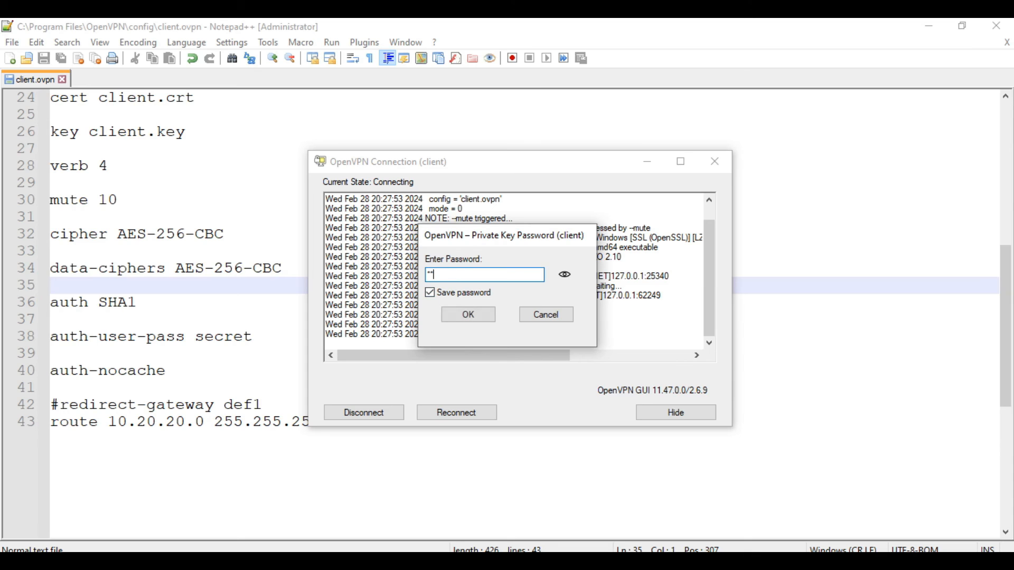
text(******)
click(469, 316)
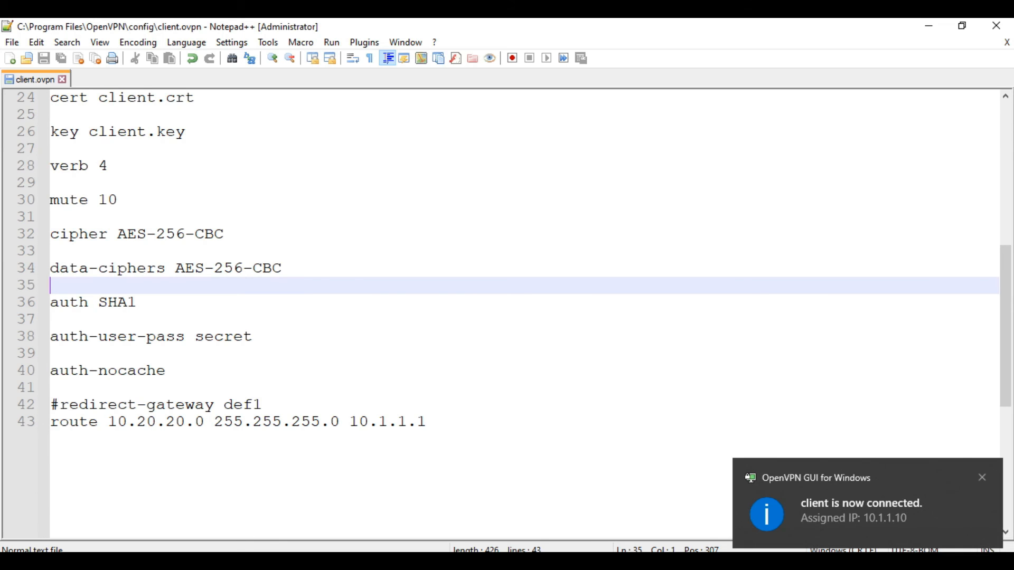
key(alt+Tab)
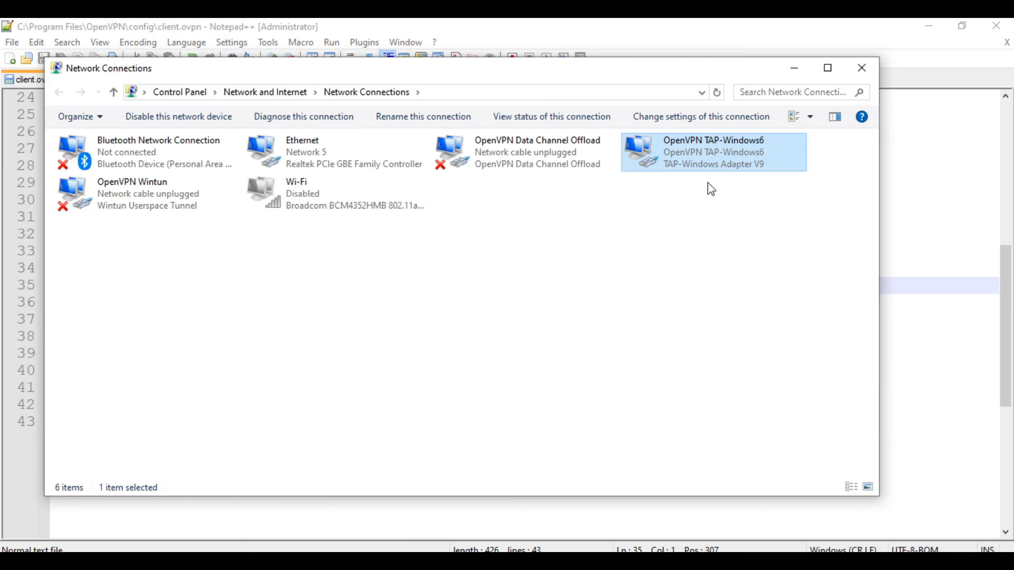
double_click(726, 151)
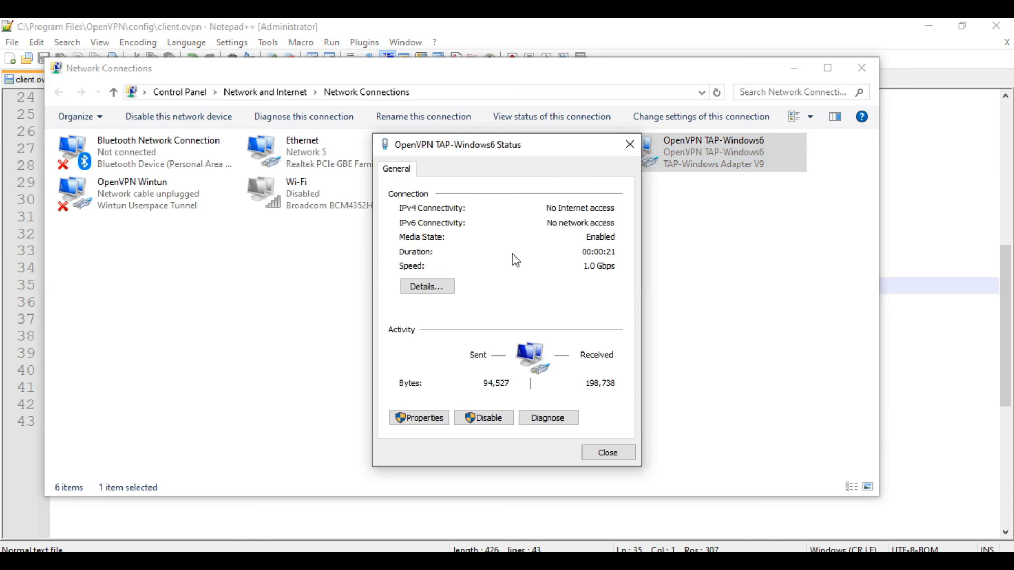
click(438, 289)
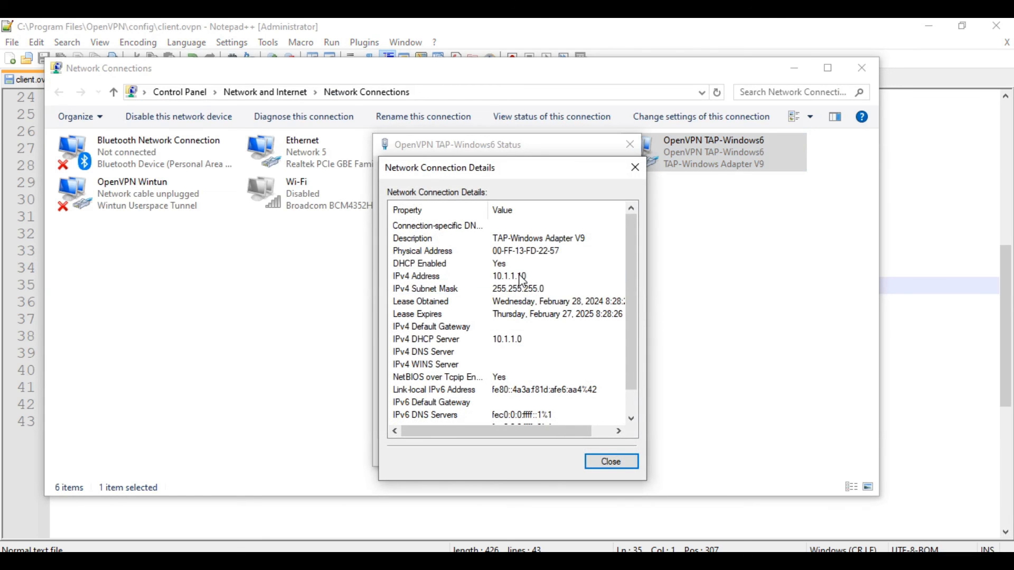
click(519, 276)
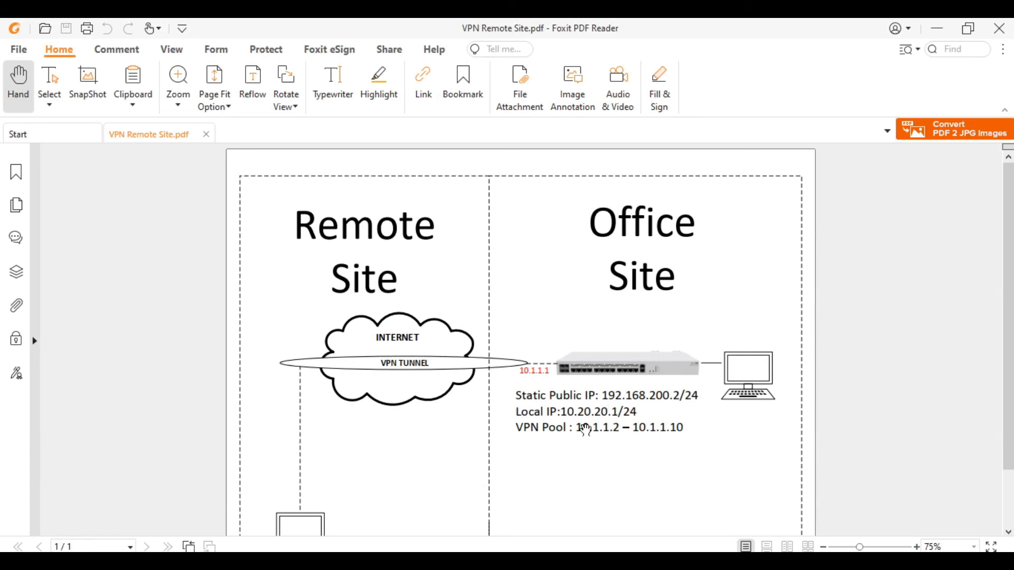
drag(541, 428, 690, 428)
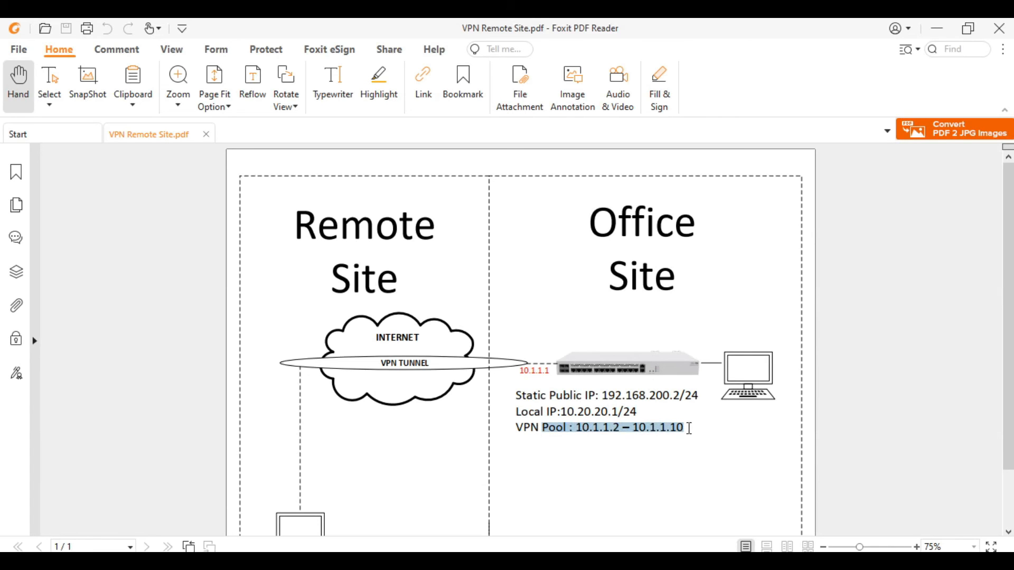
click(938, 28)
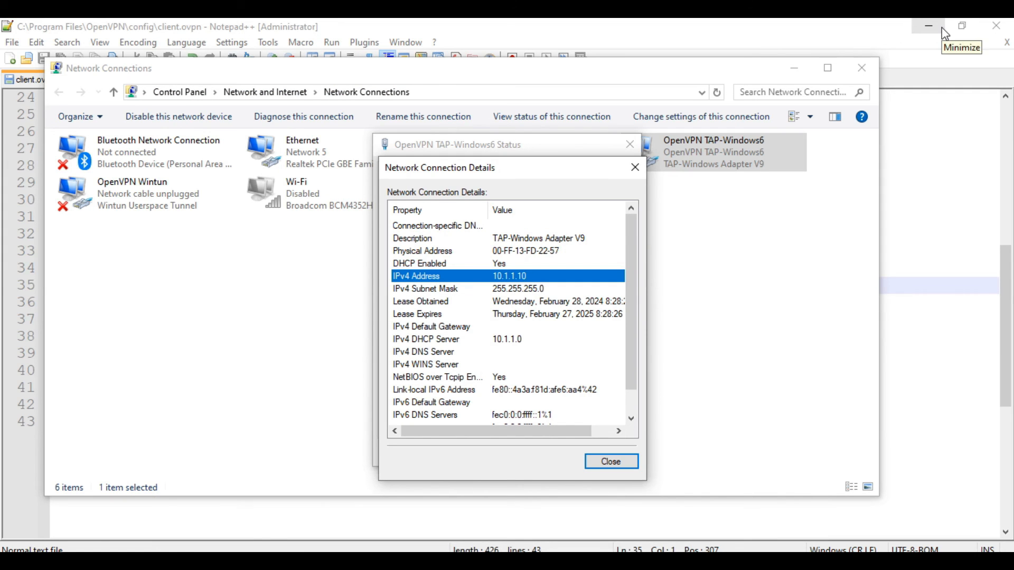
click(634, 167)
click(630, 144)
click(869, 75)
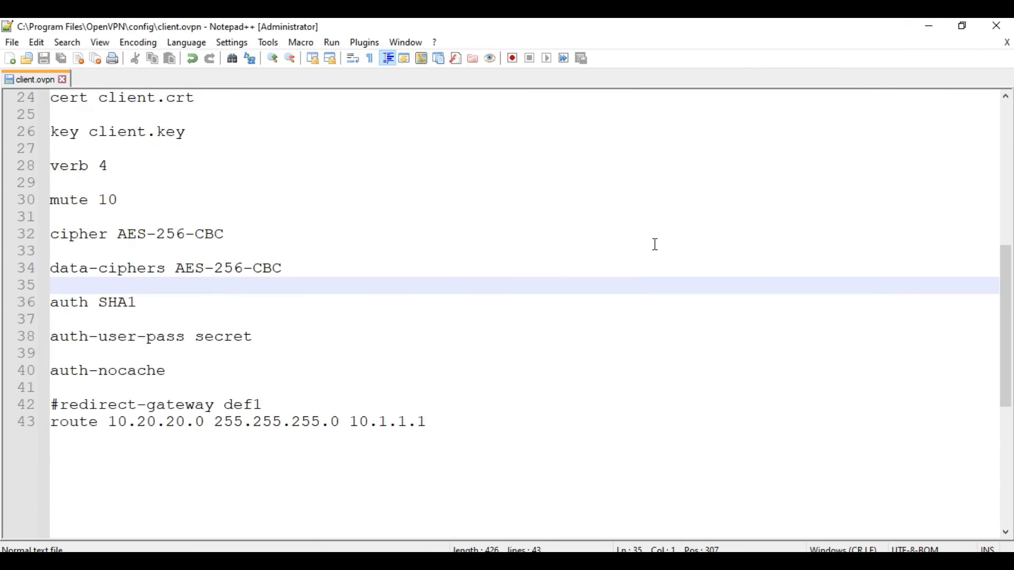
Step: Open Command Prompt with Win+R and ping 10.1.1.1, getting four replies with 0% loss
key(super+r)
text(cmd)
key(Return)
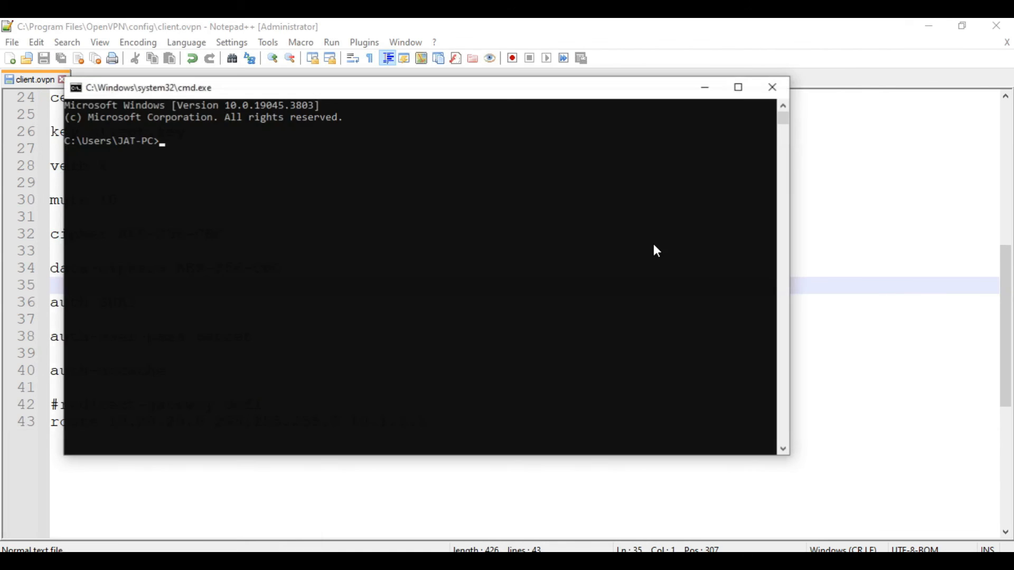
text(ping)
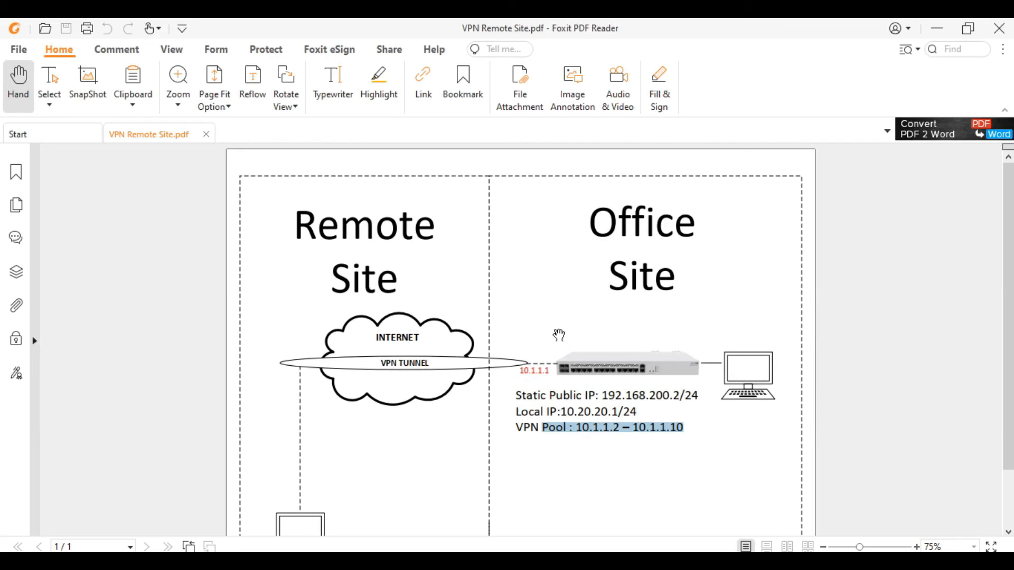
click(540, 384)
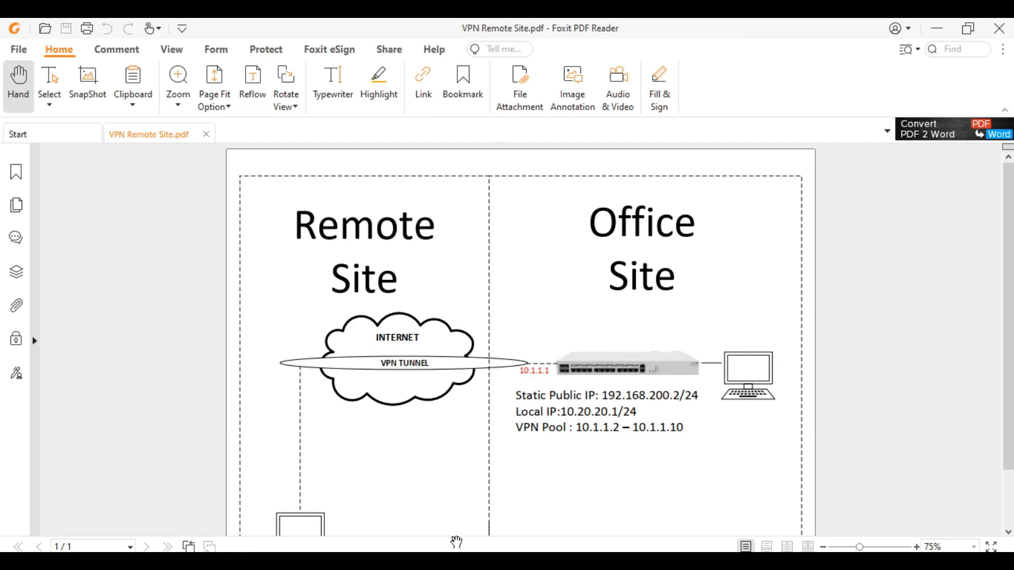
click(410, 523)
text(ping 10.1.1.1)
key(Return)
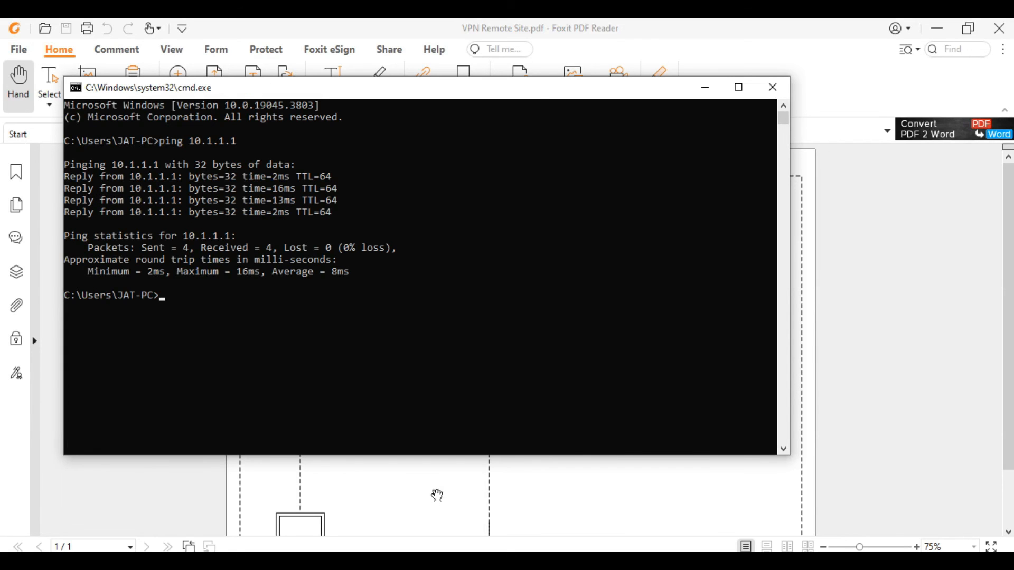
Step: Confirm the router's 10.1.1.1 address in the diagram and connect to it in WinBox
click(438, 494)
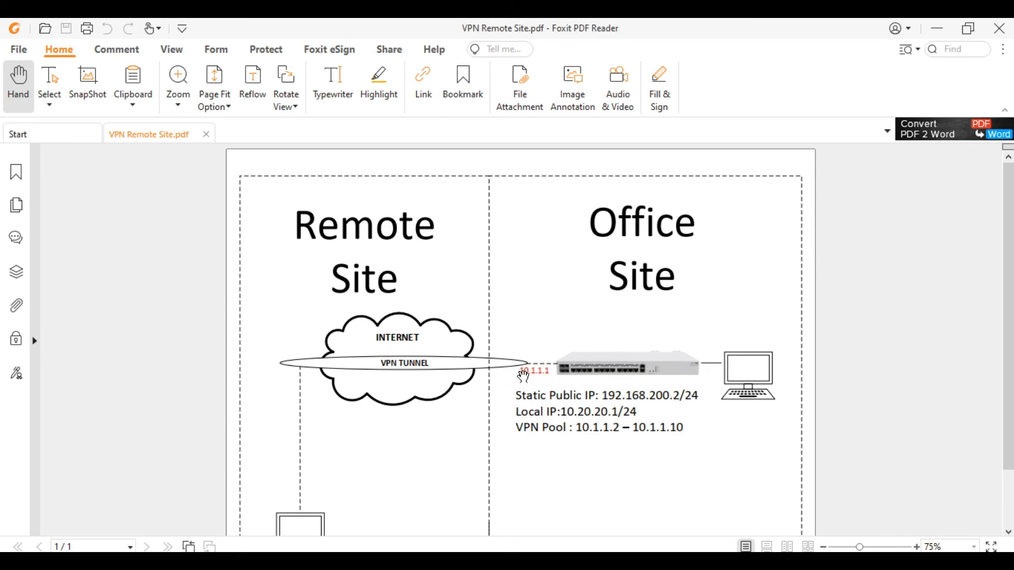
drag(520, 371, 553, 372)
key(alt+Tab)
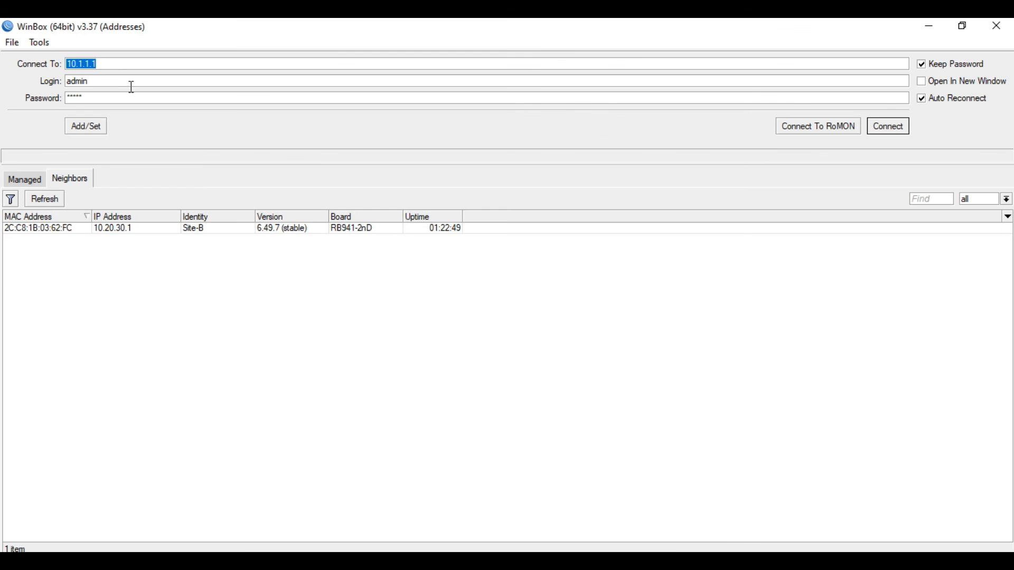
click(343, 560)
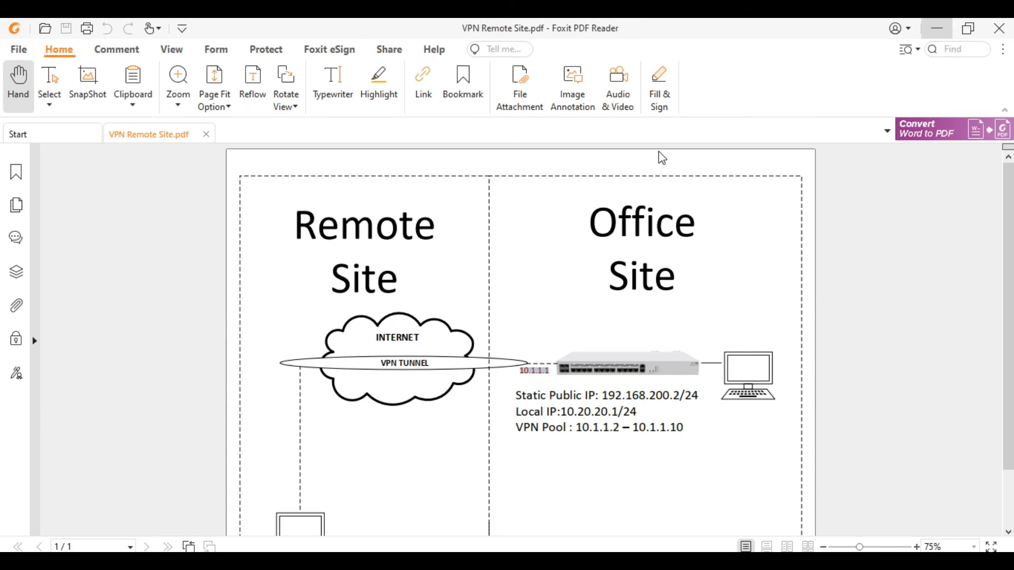
key(alt+Tab)
click(888, 127)
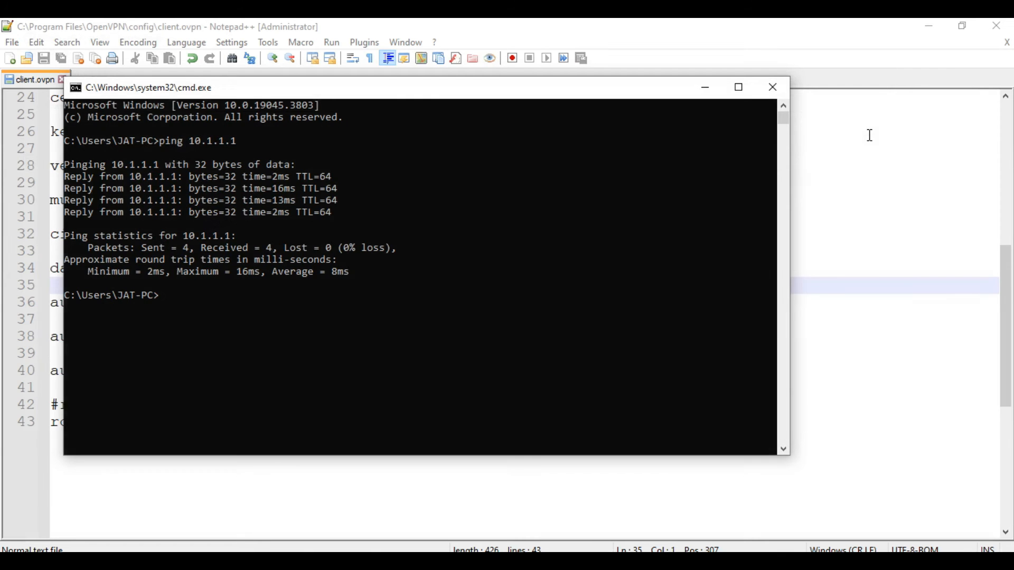